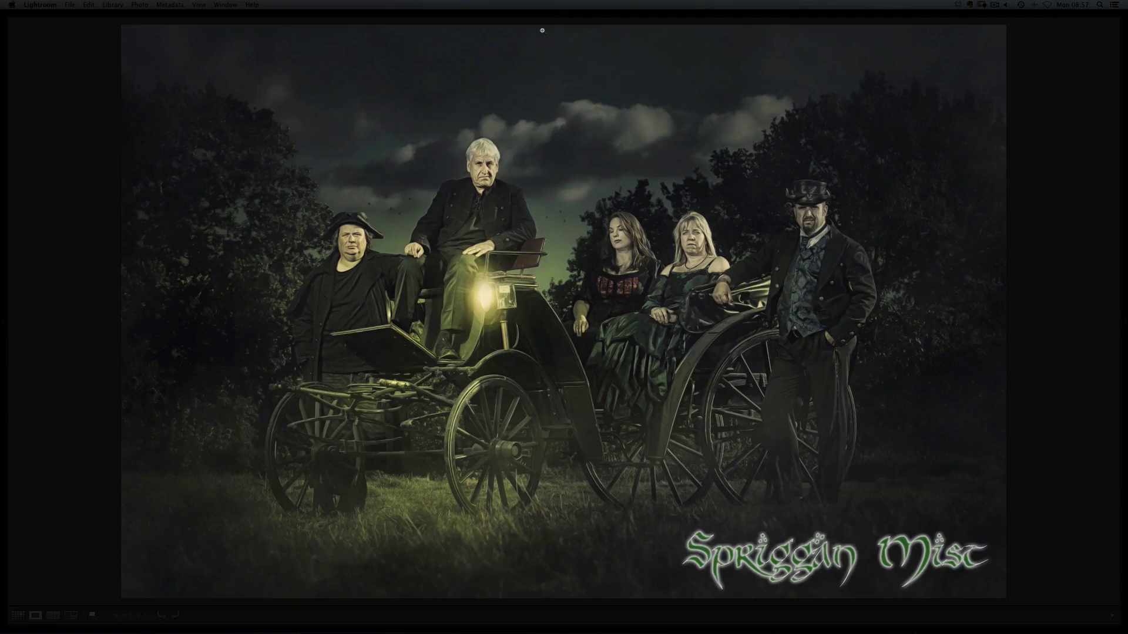
Show the unedited original photo of the band by the carriage in Lightroom's Loupe view
{"action": "key", "text": "backslash"}
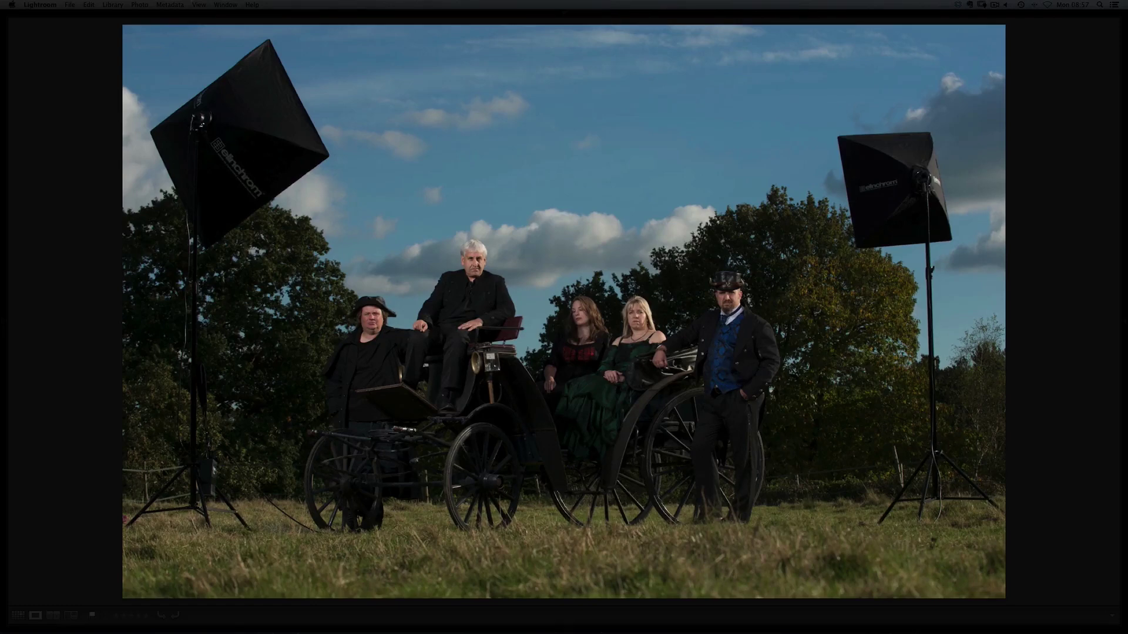
Return to the stylised Spriggan Mist edit and bring up the desktop spaces overview
{"action": "key", "text": "Right"}
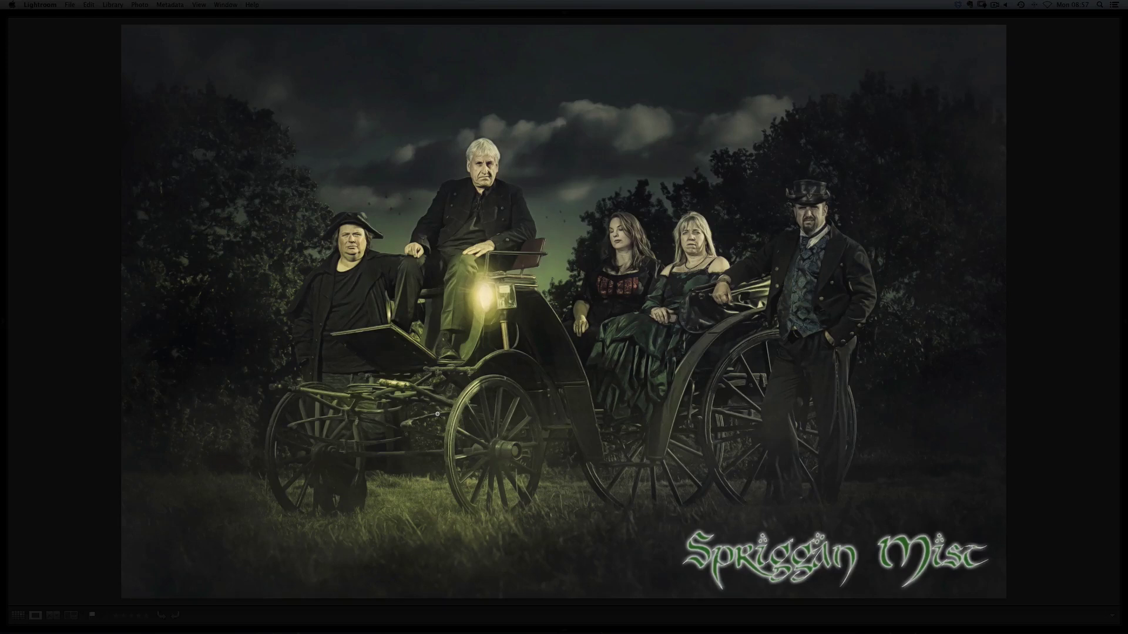
{"action": "key", "text": "ctrl+Up"}
Switch to Photoshop, compare layer visibility, and leave the Light group's lamp glow hidden
{"action": "left_click", "coordinate": [567, 59]}
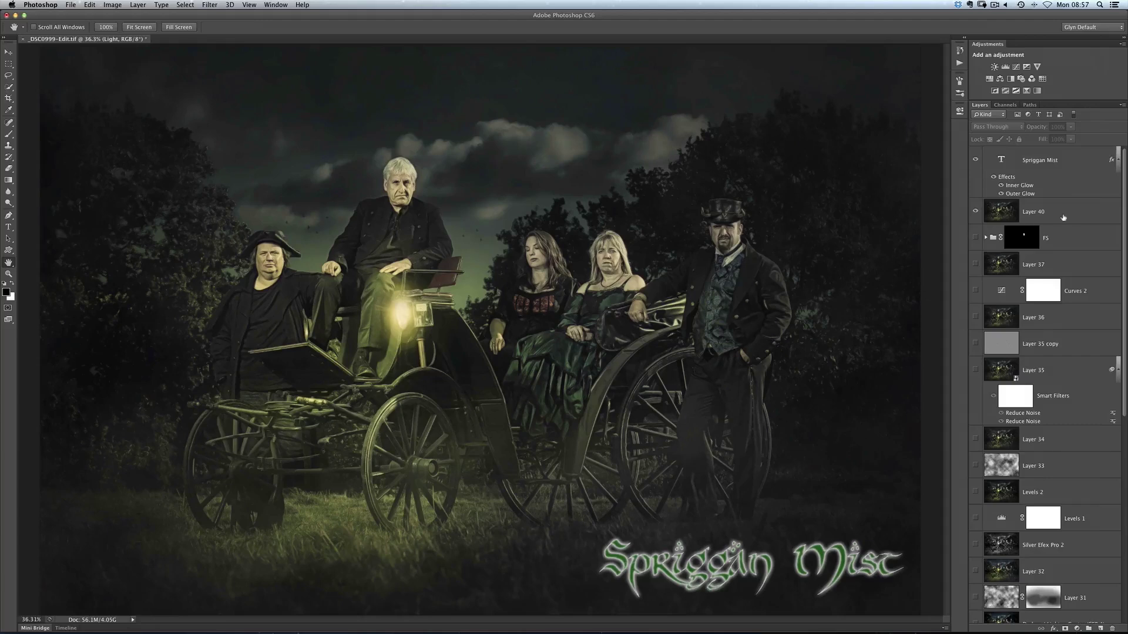
{"action": "scroll", "coordinate": [1125, 216], "scroll_direction": "down", "scroll_amount": 10}
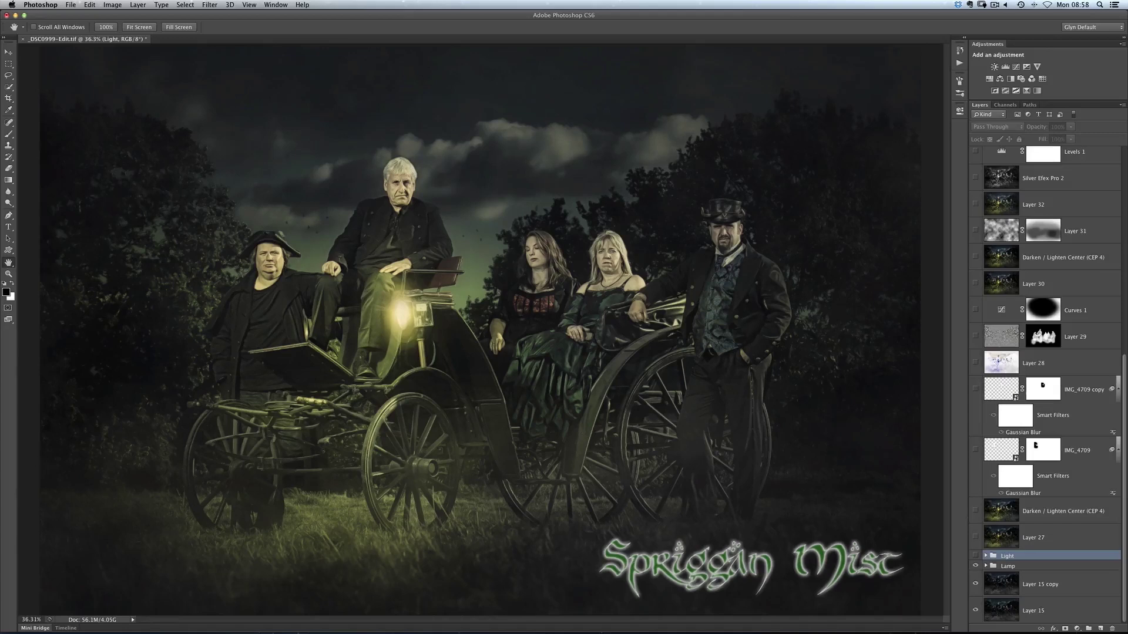
{"action": "scroll", "coordinate": [1122, 392], "scroll_direction": "up", "scroll_amount": 10}
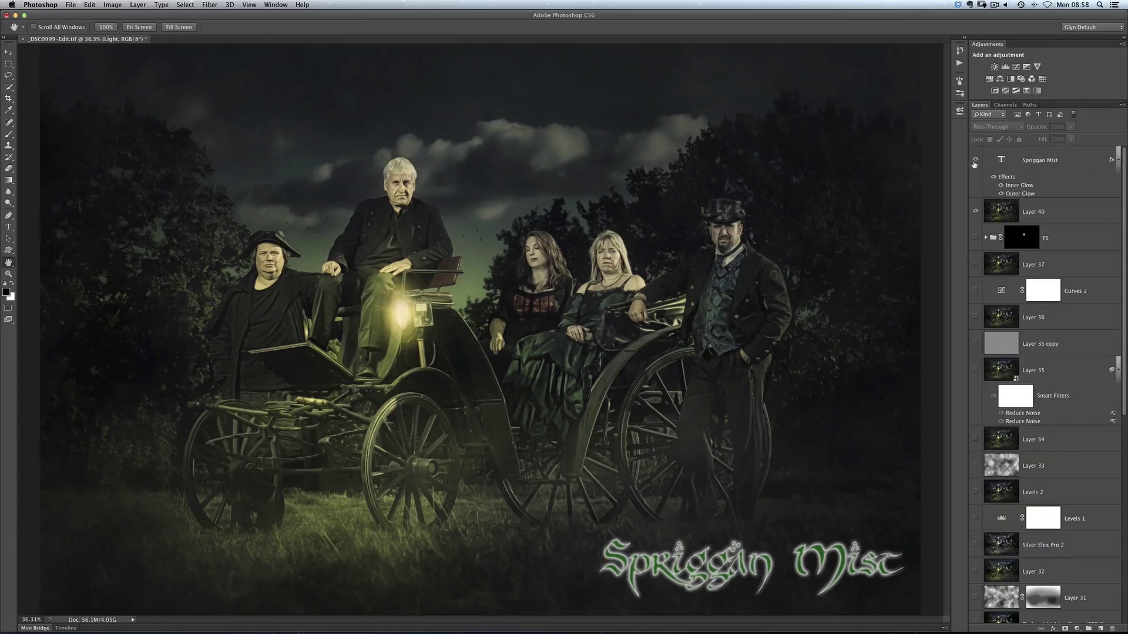
{"action": "left_click", "coordinate": [975, 165]}
{"action": "scroll", "coordinate": [1124, 305], "scroll_direction": "down", "scroll_amount": 10}
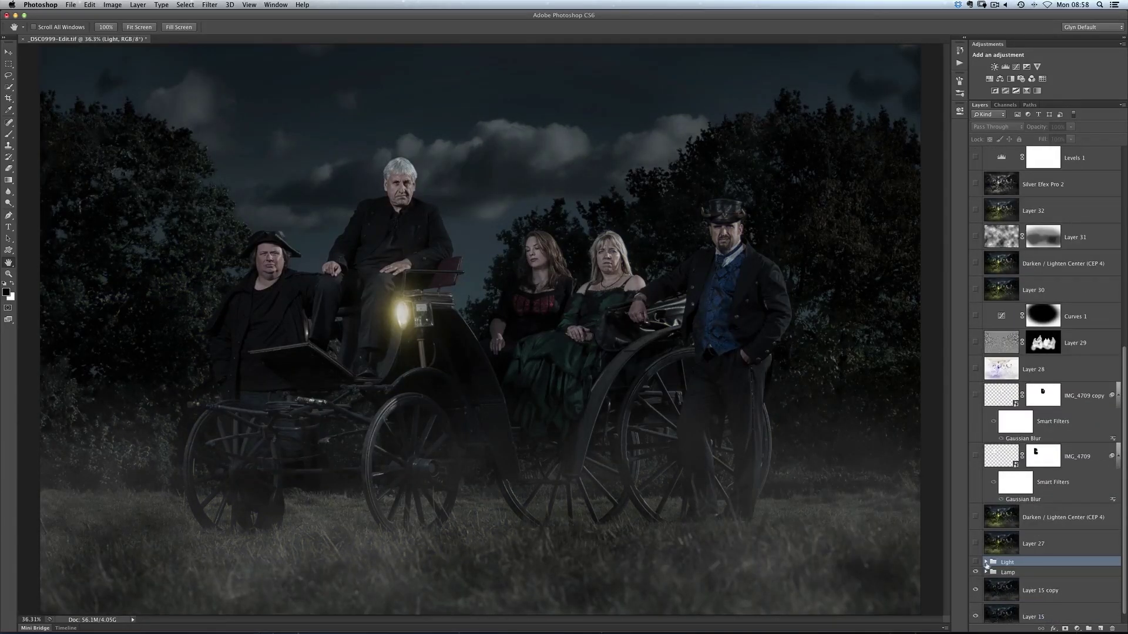
{"action": "left_click", "coordinate": [976, 563]}
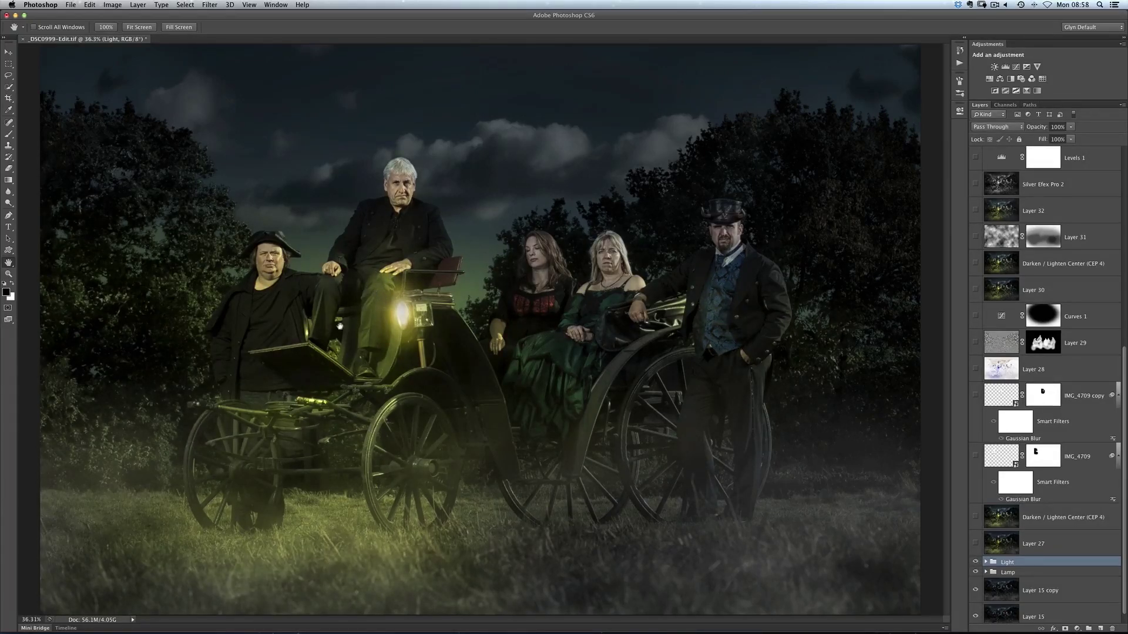
{"action": "left_click", "coordinate": [976, 563]}
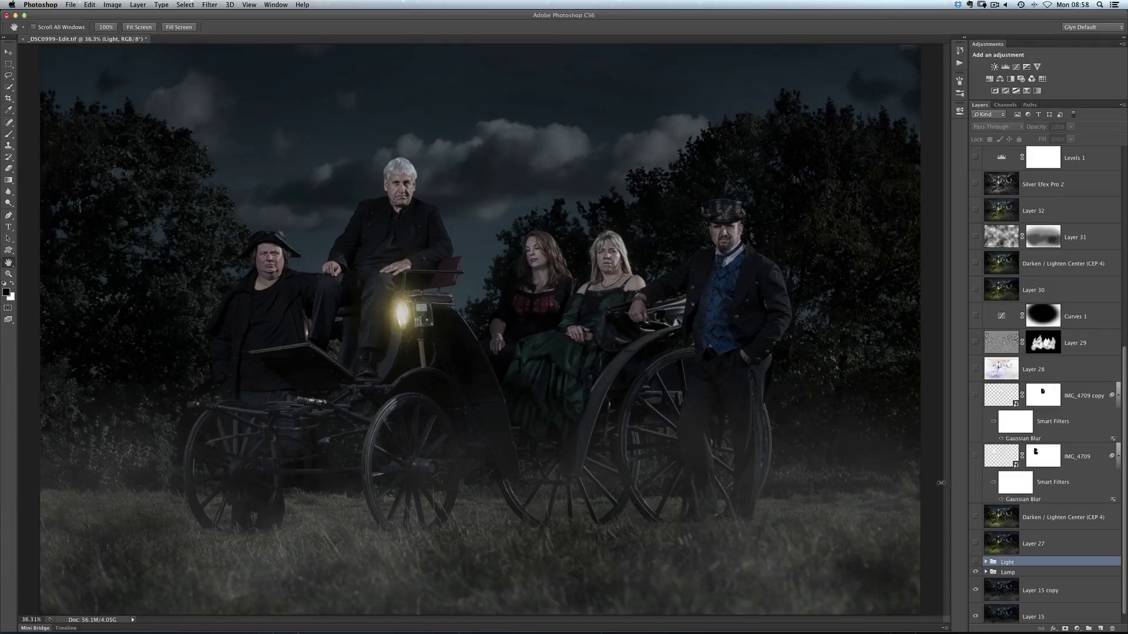
Add a new empty Layer 42 above the Light group and select the Brush tool
{"action": "left_click", "coordinate": [1100, 628]}
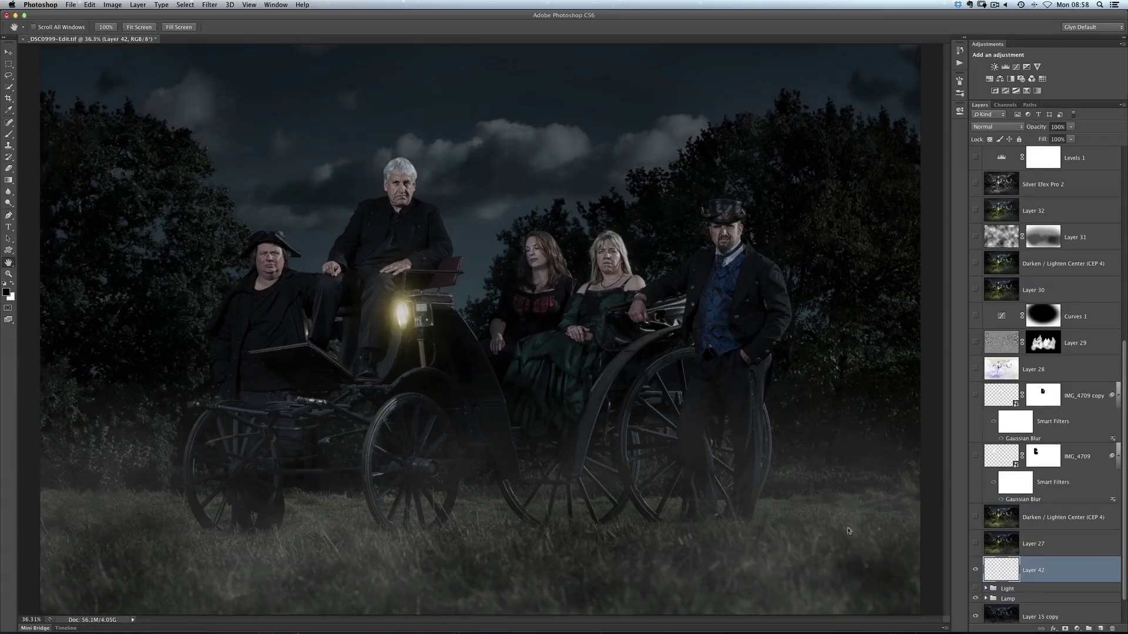
{"action": "scroll", "coordinate": [393, 307], "scroll_direction": "up", "scroll_amount": 2}
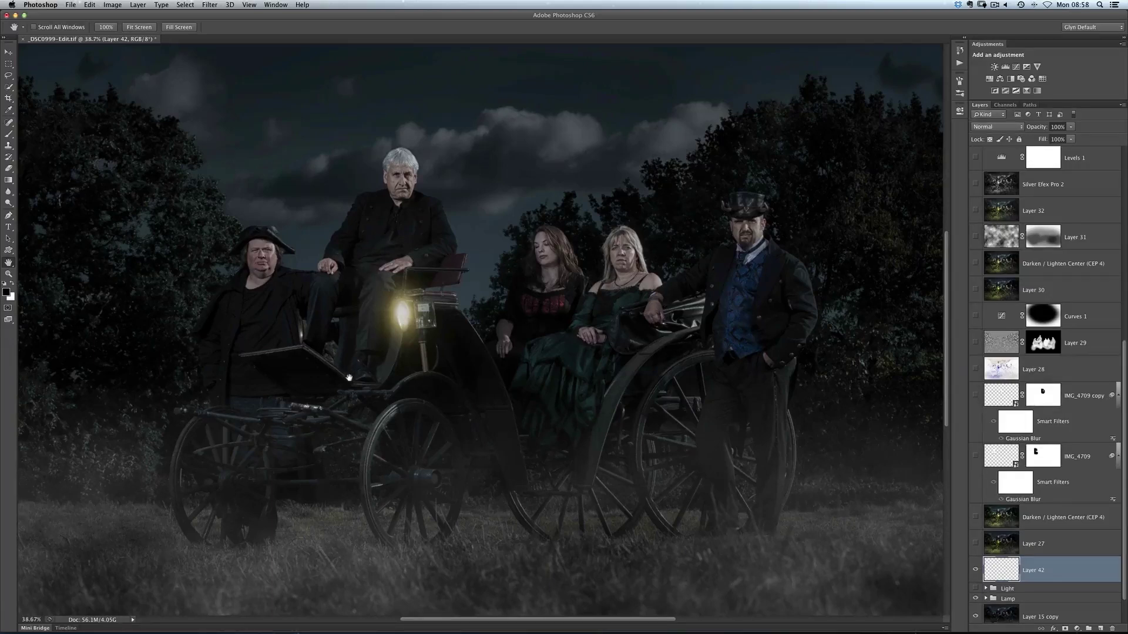
{"action": "key", "text": "b"}
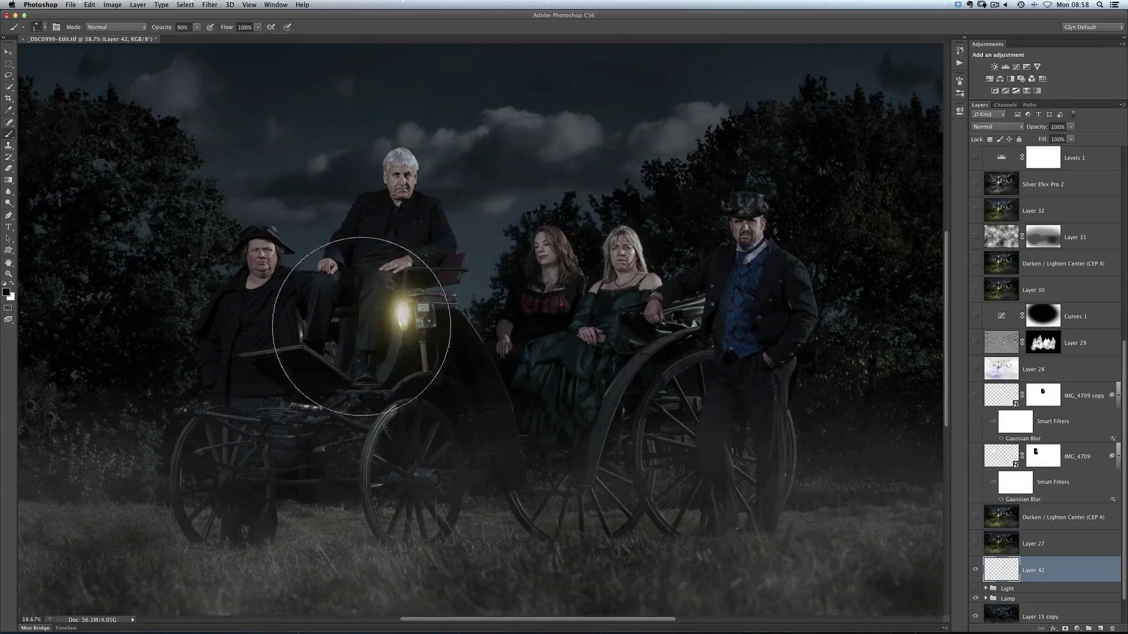
Set the foreground colour to bright yellow #eae700 and the brush size to 300
{"action": "left_click", "coordinate": [7, 293]}
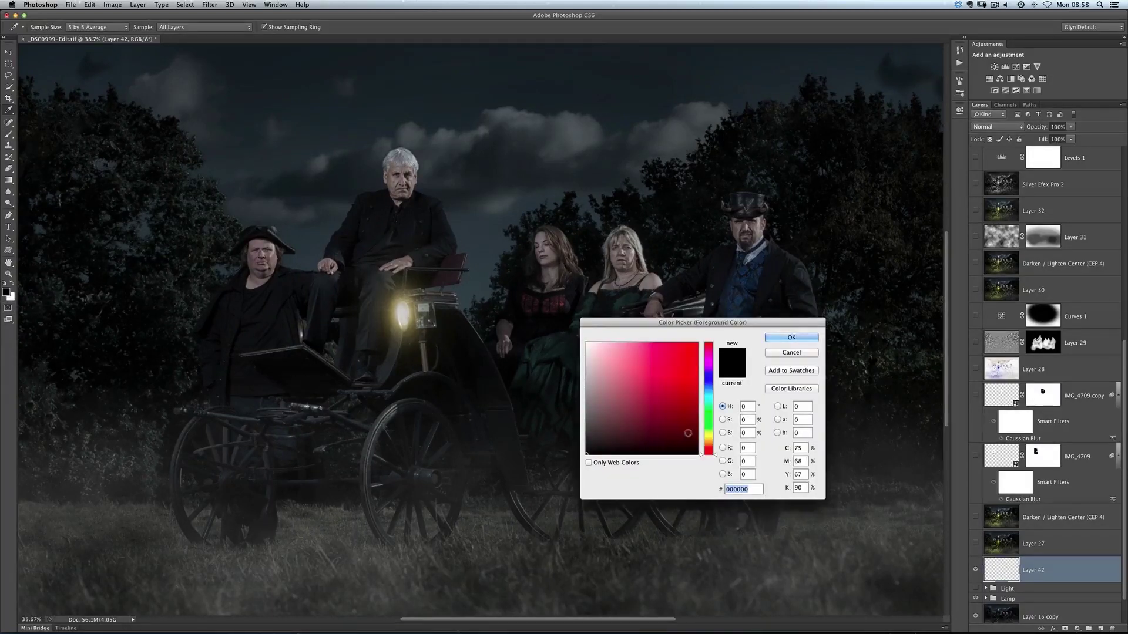
{"action": "left_click", "coordinate": [709, 436]}
{"action": "left_click", "coordinate": [697, 348]}
{"action": "left_click", "coordinate": [698, 352]}
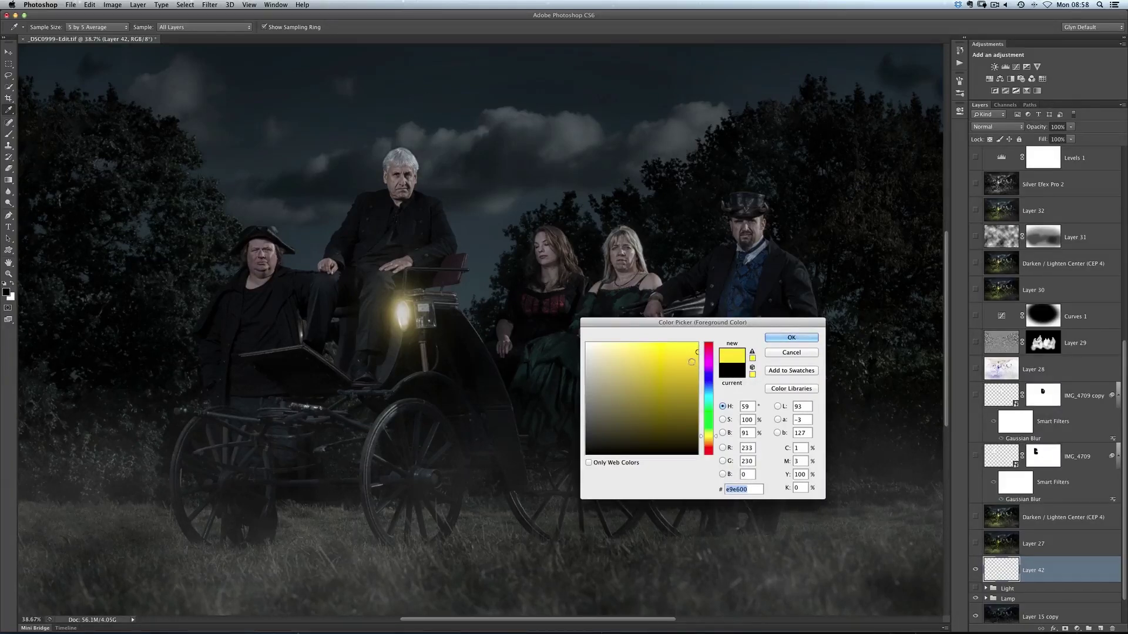
{"action": "left_click", "coordinate": [698, 352]}
{"action": "left_click", "coordinate": [791, 338]}
{"action": "key", "text": "bracketleft"}
{"action": "key", "text": "bracketleft"}
{"action": "key", "text": "bracketleft"}
{"action": "key", "text": "bracketleft"}
{"action": "key", "text": "bracketleft"}
{"action": "key", "text": "bracketleft"}
{"action": "key", "text": "bracketleft"}
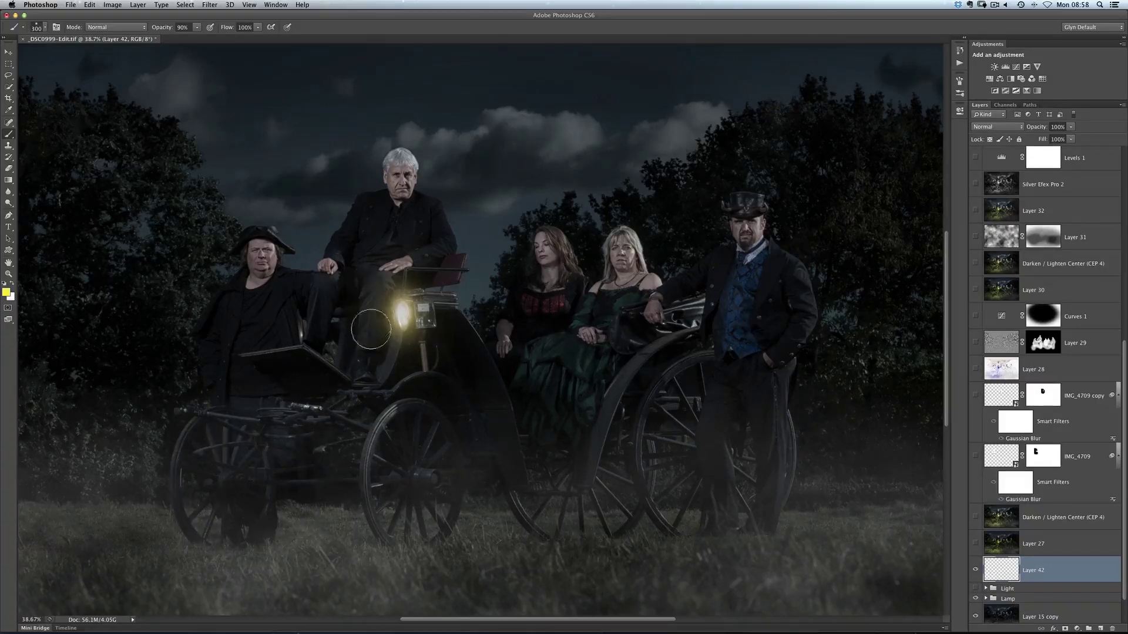
Paint yellow over the seated man's knee, leg and beside the lamp, brush 175 down to 90
{"action": "scroll", "coordinate": [371, 329], "scroll_direction": "up", "scroll_amount": 5}
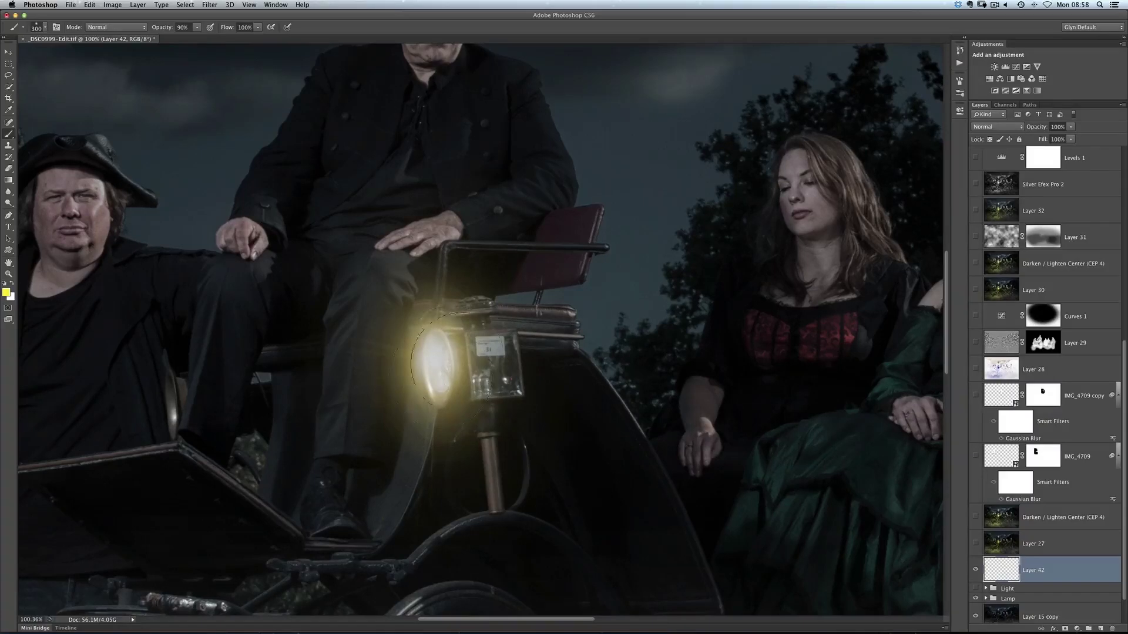
{"action": "key", "text": "bracketleft"}
{"action": "key", "text": "bracketleft"}
{"action": "key", "text": "bracketleft"}
{"action": "left_click", "coordinate": [383, 280]}
{"action": "left_click_drag", "start_coordinate": [384, 280], "coordinate": [353, 439]}
{"action": "key", "text": "bracketleft"}
{"action": "key", "text": "bracketleft"}
{"action": "left_click_drag", "start_coordinate": [420, 405], "coordinate": [379, 516]}
{"action": "key", "text": "bracketleft"}
{"action": "mouse_move", "coordinate": [247, 261]}
{"action": "left_mouse_down"}
{"action": "mouse_move", "coordinate": [241, 290]}
{"action": "mouse_move", "coordinate": [232, 280]}
{"action": "mouse_move", "coordinate": [229, 385]}
{"action": "mouse_move", "coordinate": [220, 312]}
{"action": "mouse_move", "coordinate": [216, 395]}
{"action": "left_mouse_up"}
{"action": "key", "text": "bracketleft"}
{"action": "left_click_drag", "start_coordinate": [291, 373], "coordinate": [269, 484]}
{"action": "left_click", "coordinate": [320, 479]}
Paint yellow over the seated man's lap, chest and arm at brush size 100
{"action": "key", "text": "bracketright"}
{"action": "mouse_move", "coordinate": [409, 194]}
{"action": "left_mouse_down"}
{"action": "mouse_move", "coordinate": [406, 152]}
{"action": "mouse_move", "coordinate": [329, 228]}
{"action": "mouse_move", "coordinate": [382, 236]}
{"action": "left_mouse_up"}
{"action": "left_click", "coordinate": [443, 179]}
{"action": "mouse_move", "coordinate": [481, 149]}
{"action": "left_mouse_down"}
{"action": "mouse_move", "coordinate": [446, 194]}
{"action": "mouse_move", "coordinate": [521, 122]}
{"action": "mouse_move", "coordinate": [537, 168]}
{"action": "mouse_move", "coordinate": [486, 200]}
{"action": "mouse_move", "coordinate": [504, 201]}
{"action": "mouse_move", "coordinate": [470, 132]}
{"action": "left_mouse_up"}
{"action": "mouse_move", "coordinate": [365, 111]}
{"action": "left_mouse_down"}
{"action": "mouse_move", "coordinate": [376, 188]}
{"action": "mouse_move", "coordinate": [265, 194]}
{"action": "mouse_move", "coordinate": [235, 208]}
{"action": "left_mouse_up"}
{"action": "mouse_move", "coordinate": [342, 171]}
{"action": "left_mouse_down"}
{"action": "mouse_move", "coordinate": [408, 108]}
{"action": "mouse_move", "coordinate": [418, 129]}
{"action": "mouse_move", "coordinate": [368, 202]}
{"action": "left_mouse_up"}
Paint yellow along the carriage rail and the man's hand at size 70, then lower Layer 42's opacity
{"action": "key", "text": "bracketleft"}
{"action": "key", "text": "bracketleft"}
{"action": "key", "text": "bracketleft"}
{"action": "left_click", "coordinate": [562, 310]}
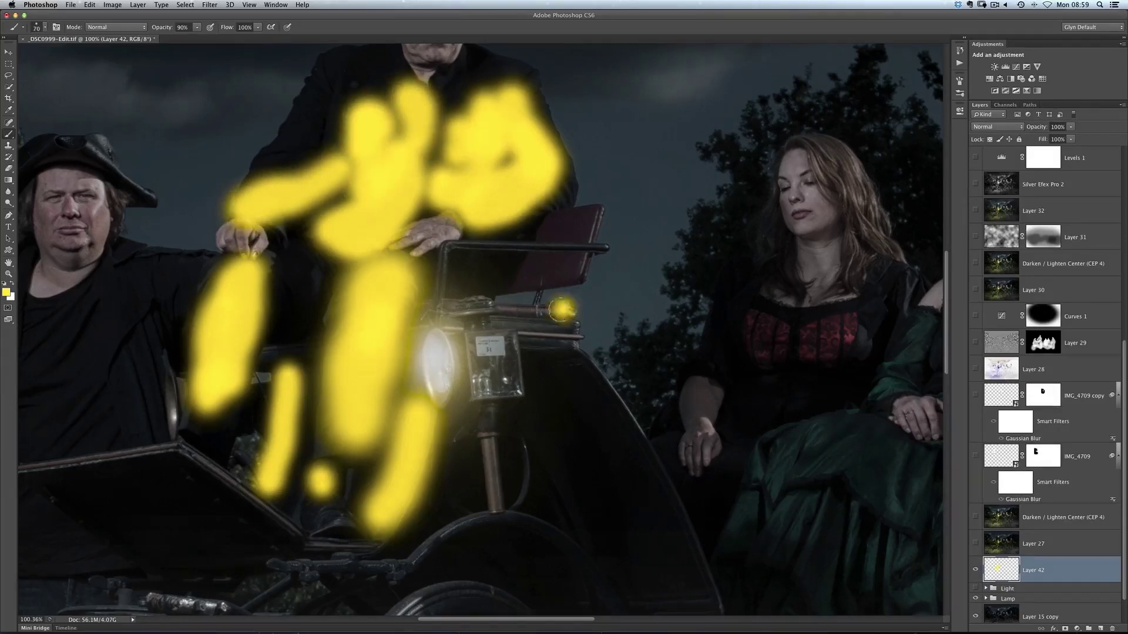
{"action": "left_click_drag", "start_coordinate": [562, 309], "coordinate": [422, 317]}
{"action": "left_click_drag", "start_coordinate": [330, 411], "coordinate": [322, 435]}
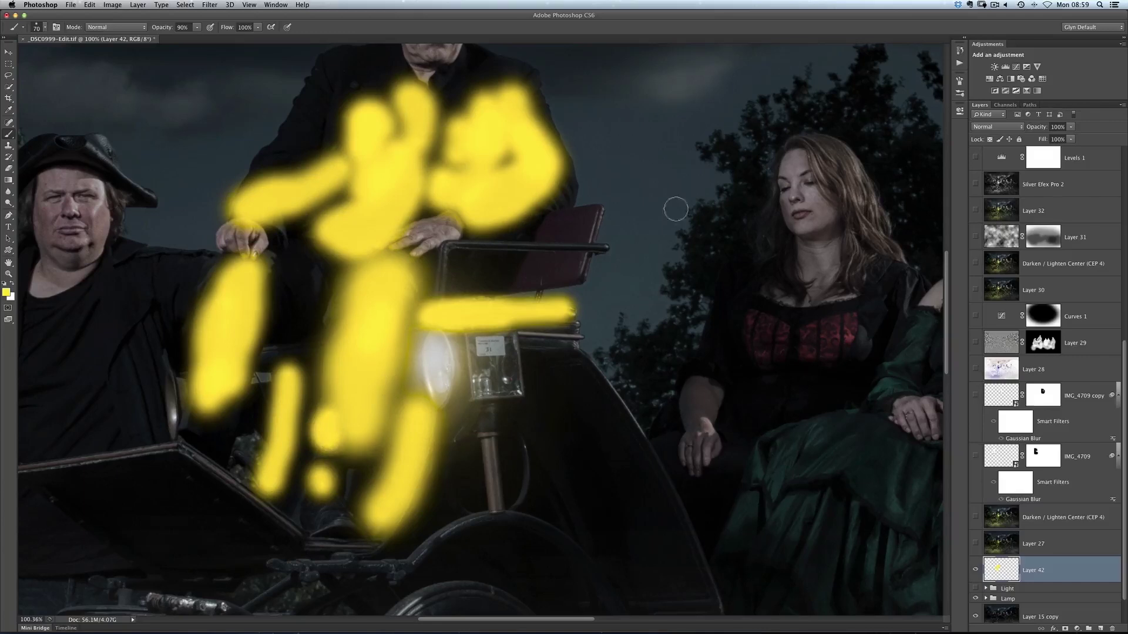
{"action": "left_click_drag", "start_coordinate": [446, 221], "coordinate": [404, 246]}
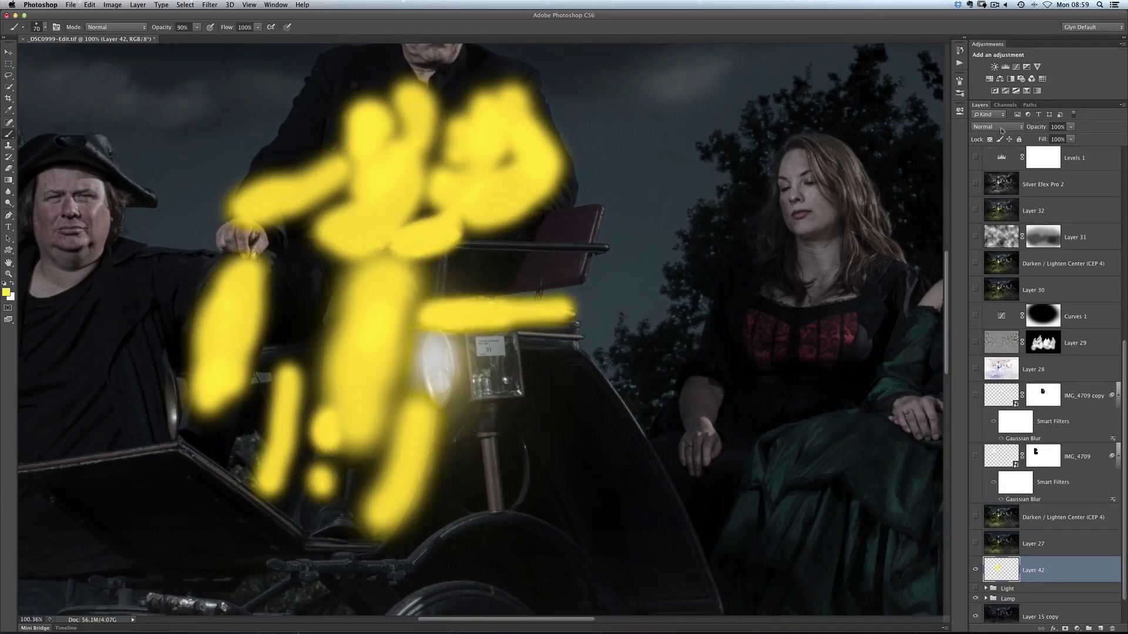
{"action": "mouse_move", "coordinate": [1043, 127]}
{"action": "left_mouse_down"}
{"action": "mouse_move", "coordinate": [995, 114]}
{"action": "mouse_move", "coordinate": [1005, 113]}
{"action": "left_mouse_up"}
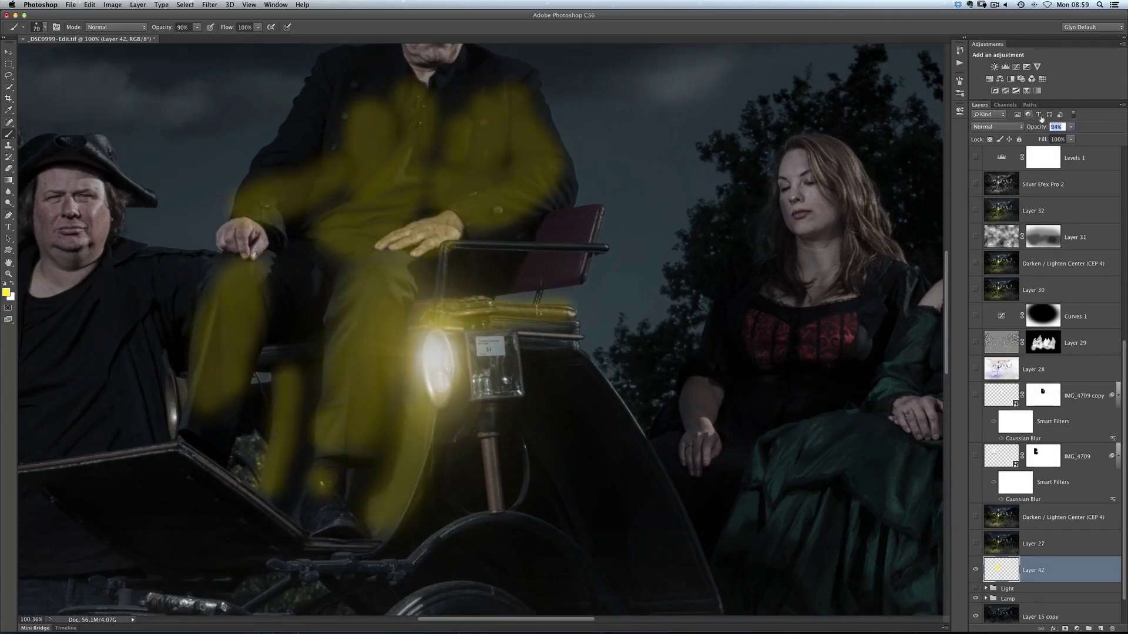
Try Layer 42 at 100% opacity in Color Dodge, then delete the yellow layer
{"action": "type", "text": "100"}
{"action": "key", "text": "Return"}
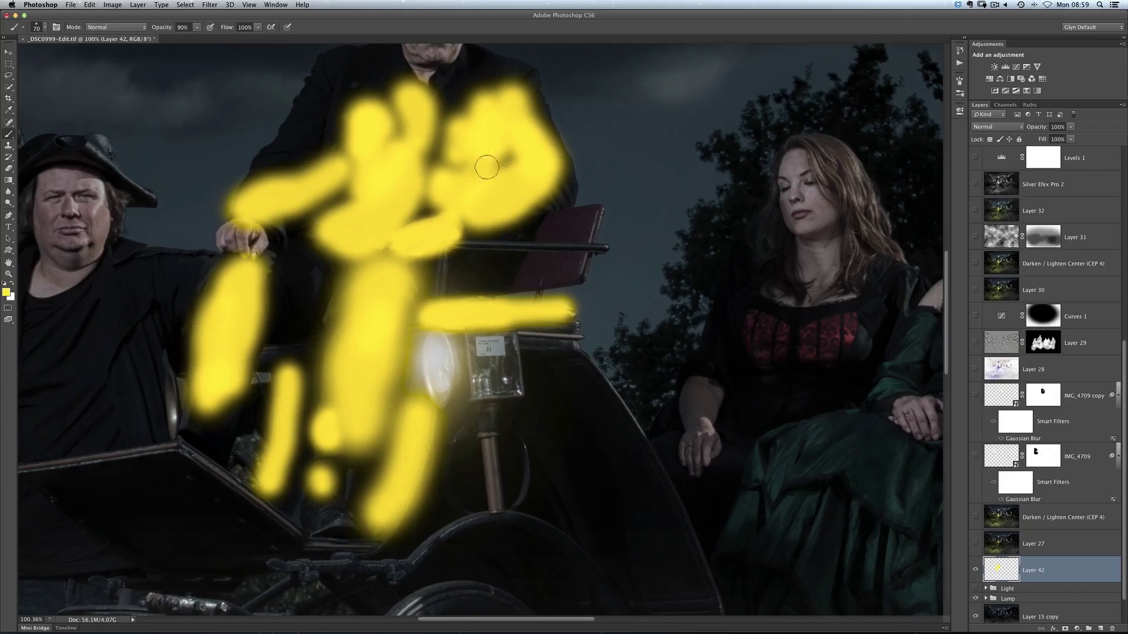
{"action": "left_click", "coordinate": [997, 128]}
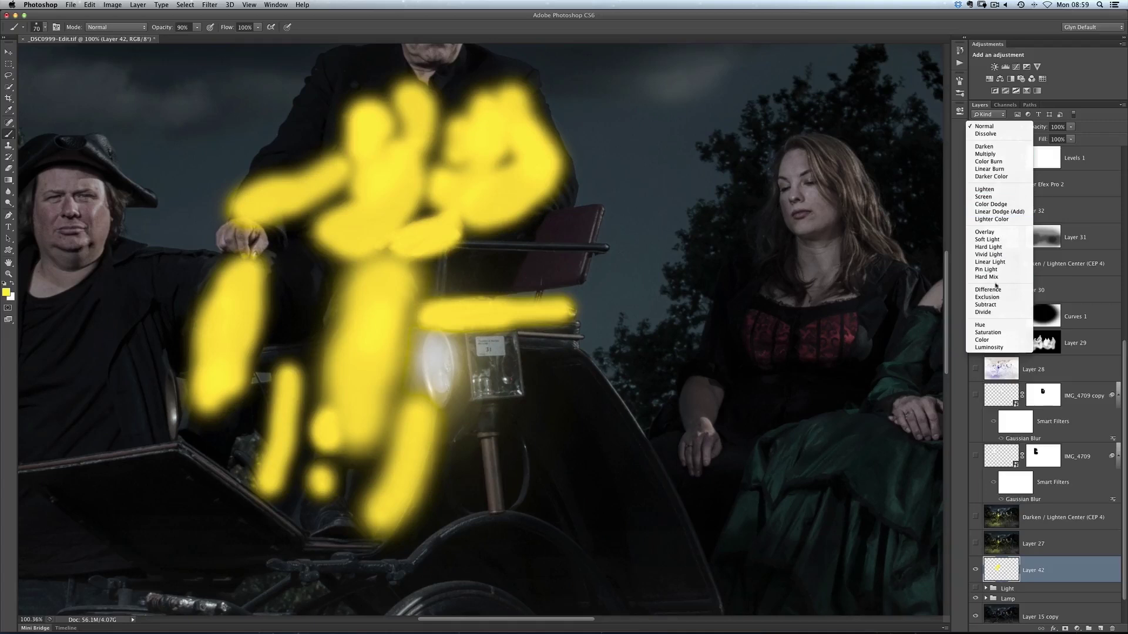
{"action": "left_click", "coordinate": [988, 205]}
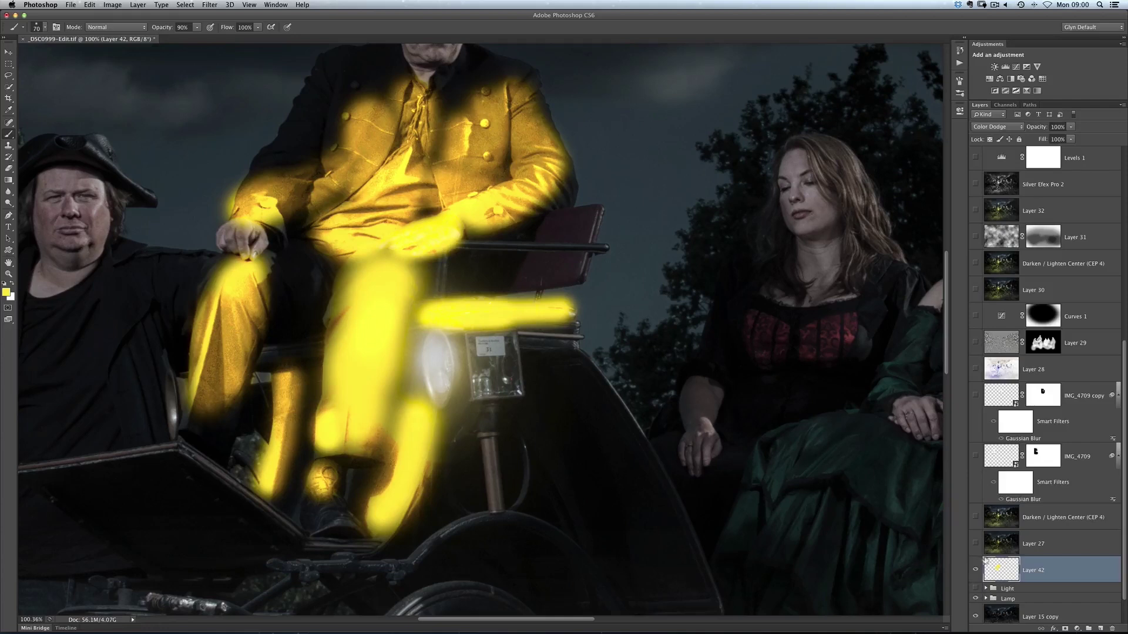
{"action": "left_click_drag", "start_coordinate": [993, 562], "coordinate": [1112, 629]}
Add a fresh empty layer and darken the foreground colour from yellow to olive
{"action": "left_click", "coordinate": [1101, 628]}
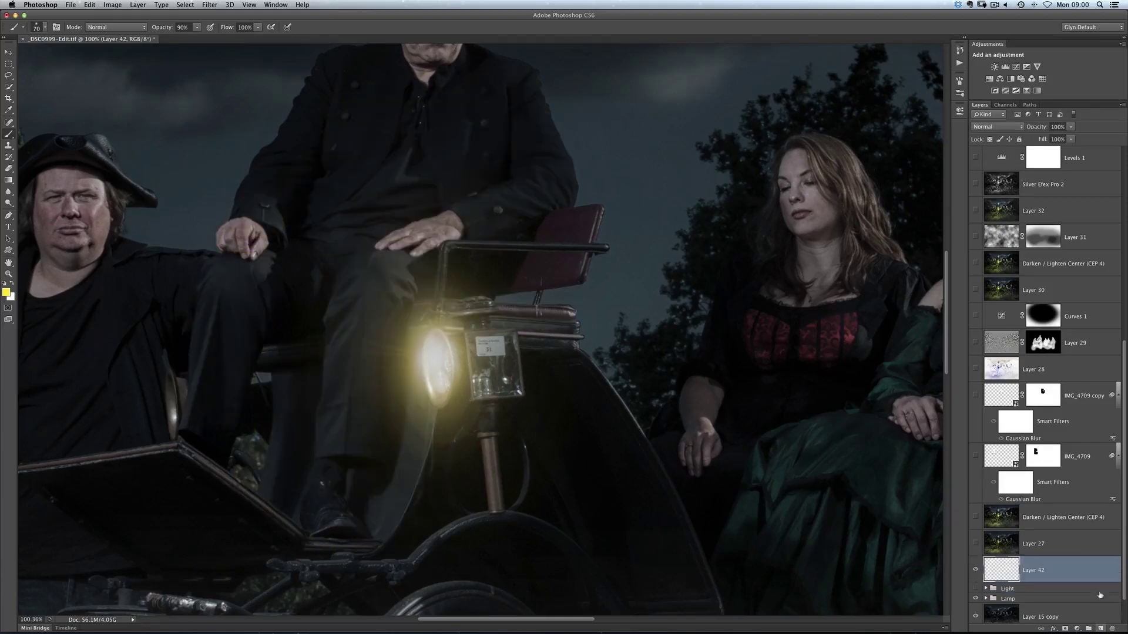
{"action": "left_click", "coordinate": [7, 292]}
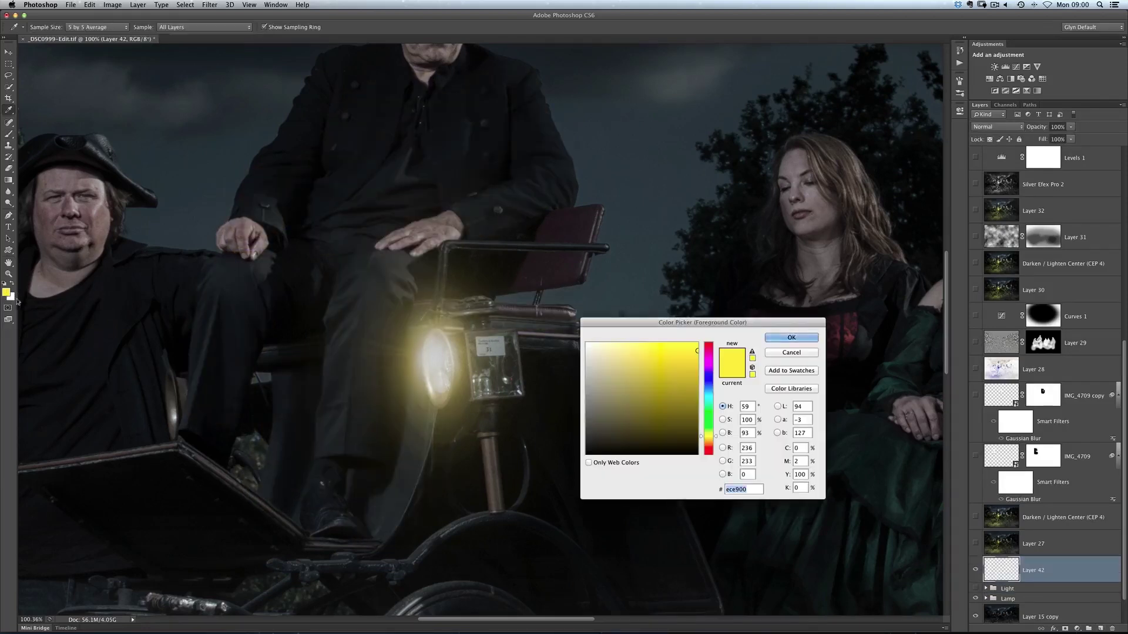
{"action": "left_click_drag", "start_coordinate": [699, 352], "coordinate": [703, 400]}
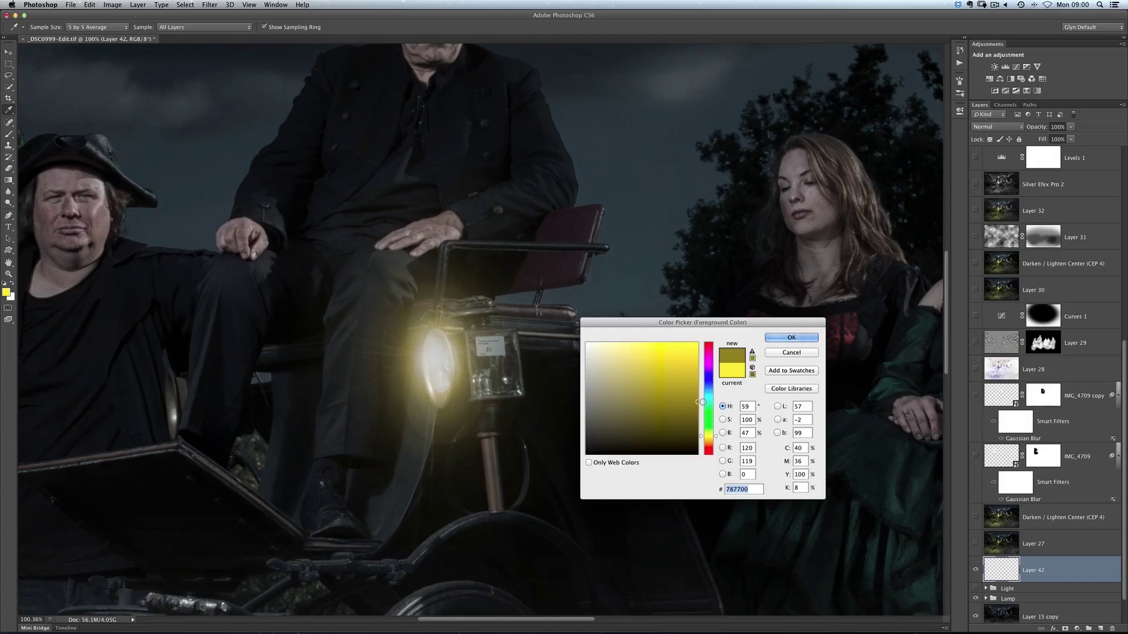
{"action": "left_click_drag", "start_coordinate": [702, 403], "coordinate": [697, 415]}
{"action": "left_click", "coordinate": [699, 416]}
{"action": "left_click_drag", "start_coordinate": [698, 415], "coordinate": [699, 417]}
{"action": "left_click", "coordinate": [791, 338]}
Paint olive over the seated man's knee, beside the lamp and down his leg
{"action": "key", "text": "b"}
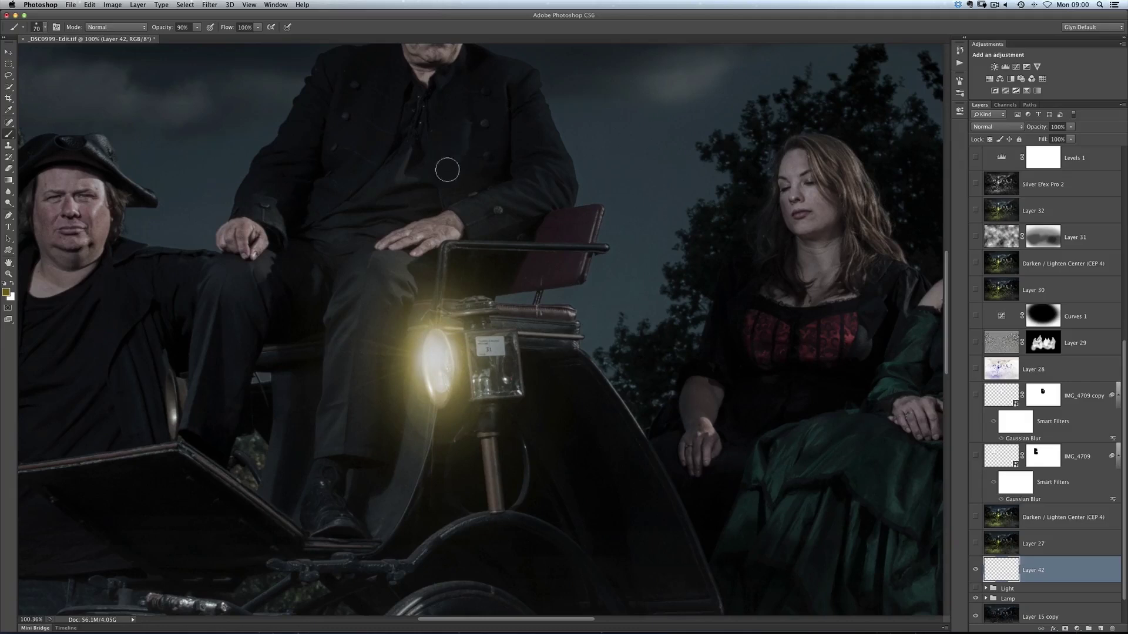
{"action": "key", "text": "bracketright"}
{"action": "key", "text": "bracketright"}
{"action": "key", "text": "bracketright"}
{"action": "key", "text": "bracketright"}
{"action": "mouse_move", "coordinate": [389, 269]}
{"action": "left_mouse_down"}
{"action": "mouse_move", "coordinate": [379, 289]}
{"action": "mouse_move", "coordinate": [386, 283]}
{"action": "mouse_move", "coordinate": [362, 418]}
{"action": "mouse_move", "coordinate": [352, 414]}
{"action": "mouse_move", "coordinate": [354, 383]}
{"action": "mouse_move", "coordinate": [394, 405]}
{"action": "mouse_move", "coordinate": [464, 368]}
{"action": "mouse_move", "coordinate": [349, 409]}
{"action": "mouse_move", "coordinate": [364, 386]}
{"action": "mouse_move", "coordinate": [345, 433]}
{"action": "left_mouse_up"}
{"action": "key", "text": "bracketleft"}
{"action": "key", "text": "bracketleft"}
{"action": "mouse_move", "coordinate": [412, 449]}
{"action": "left_mouse_down"}
{"action": "mouse_move", "coordinate": [385, 510]}
{"action": "mouse_move", "coordinate": [344, 506]}
{"action": "mouse_move", "coordinate": [356, 455]}
{"action": "mouse_move", "coordinate": [338, 474]}
{"action": "mouse_move", "coordinate": [330, 523]}
{"action": "left_mouse_up"}
{"action": "left_click_drag", "start_coordinate": [284, 375], "coordinate": [271, 485]}
{"action": "key", "text": "bracketleft"}
Paint olive over the man's hands and from his chest toward the lamp
{"action": "mouse_move", "coordinate": [241, 267]}
{"action": "left_mouse_down"}
{"action": "mouse_move", "coordinate": [230, 384]}
{"action": "mouse_move", "coordinate": [217, 293]}
{"action": "mouse_move", "coordinate": [200, 407]}
{"action": "left_mouse_up"}
{"action": "mouse_move", "coordinate": [258, 285]}
{"action": "left_mouse_down"}
{"action": "mouse_move", "coordinate": [267, 250]}
{"action": "mouse_move", "coordinate": [238, 226]}
{"action": "left_mouse_up"}
{"action": "left_click_drag", "start_coordinate": [464, 214], "coordinate": [391, 252]}
{"action": "key", "text": "bracketright"}
{"action": "key", "text": "bracketright"}
{"action": "mouse_move", "coordinate": [413, 190]}
{"action": "left_mouse_down"}
{"action": "mouse_move", "coordinate": [373, 194]}
{"action": "mouse_move", "coordinate": [416, 168]}
{"action": "mouse_move", "coordinate": [340, 224]}
{"action": "mouse_move", "coordinate": [363, 236]}
{"action": "mouse_move", "coordinate": [351, 229]}
{"action": "mouse_move", "coordinate": [336, 291]}
{"action": "left_mouse_up"}
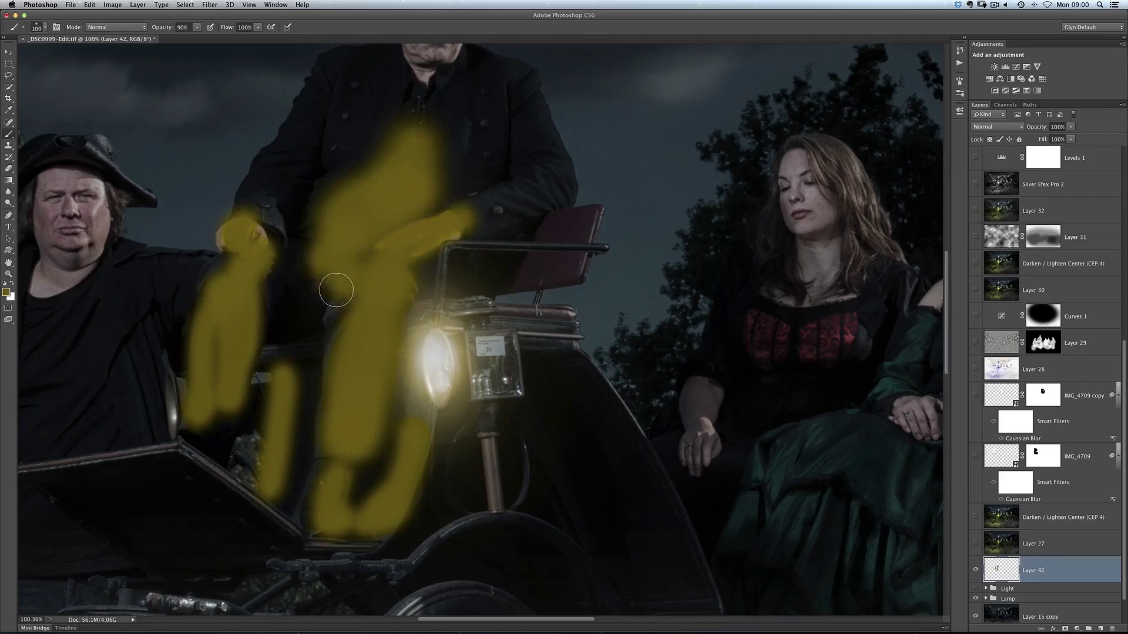
Paint olive over the arm, shoulder and chest at size 150, and along the lower carriage edge at 60
{"action": "key", "text": "bracketright"}
{"action": "key", "text": "bracketright"}
{"action": "mouse_move", "coordinate": [534, 131]}
{"action": "left_mouse_down"}
{"action": "mouse_move", "coordinate": [529, 182]}
{"action": "mouse_move", "coordinate": [508, 205]}
{"action": "mouse_move", "coordinate": [461, 113]}
{"action": "mouse_move", "coordinate": [450, 117]}
{"action": "left_mouse_up"}
{"action": "mouse_move", "coordinate": [352, 97]}
{"action": "left_mouse_down"}
{"action": "mouse_move", "coordinate": [322, 206]}
{"action": "mouse_move", "coordinate": [252, 221]}
{"action": "mouse_move", "coordinate": [277, 285]}
{"action": "mouse_move", "coordinate": [347, 328]}
{"action": "mouse_move", "coordinate": [415, 246]}
{"action": "left_mouse_up"}
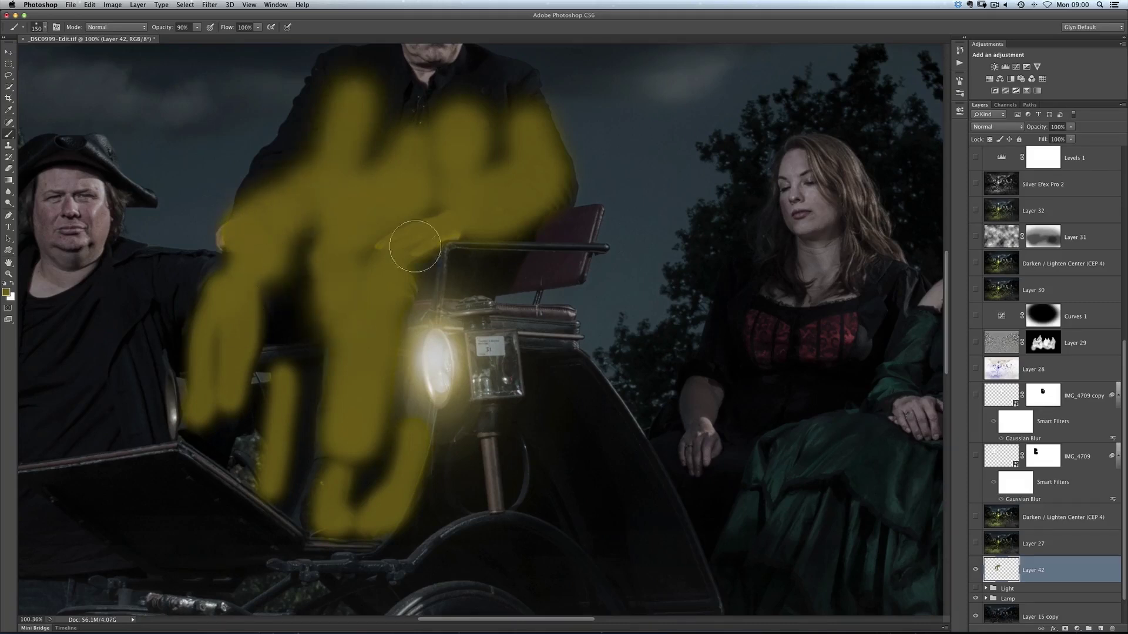
{"action": "key", "text": "bracketleft"}
{"action": "key", "text": "bracketleft"}
{"action": "key", "text": "bracketleft"}
{"action": "key", "text": "bracketleft"}
{"action": "key", "text": "bracketleft"}
{"action": "key", "text": "bracketleft"}
{"action": "mouse_move", "coordinate": [499, 511]}
{"action": "left_mouse_down"}
{"action": "mouse_move", "coordinate": [414, 557]}
{"action": "mouse_move", "coordinate": [369, 567]}
{"action": "mouse_move", "coordinate": [391, 562]}
{"action": "mouse_move", "coordinate": [331, 562]}
{"action": "mouse_move", "coordinate": [305, 538]}
{"action": "left_mouse_up"}
Add an olive stroke along the carriage edge at size 40 and set Layer 42 to Color Dodge
{"action": "key", "text": "bracketleft"}
{"action": "left_click_drag", "start_coordinate": [190, 456], "coordinate": [312, 542]}
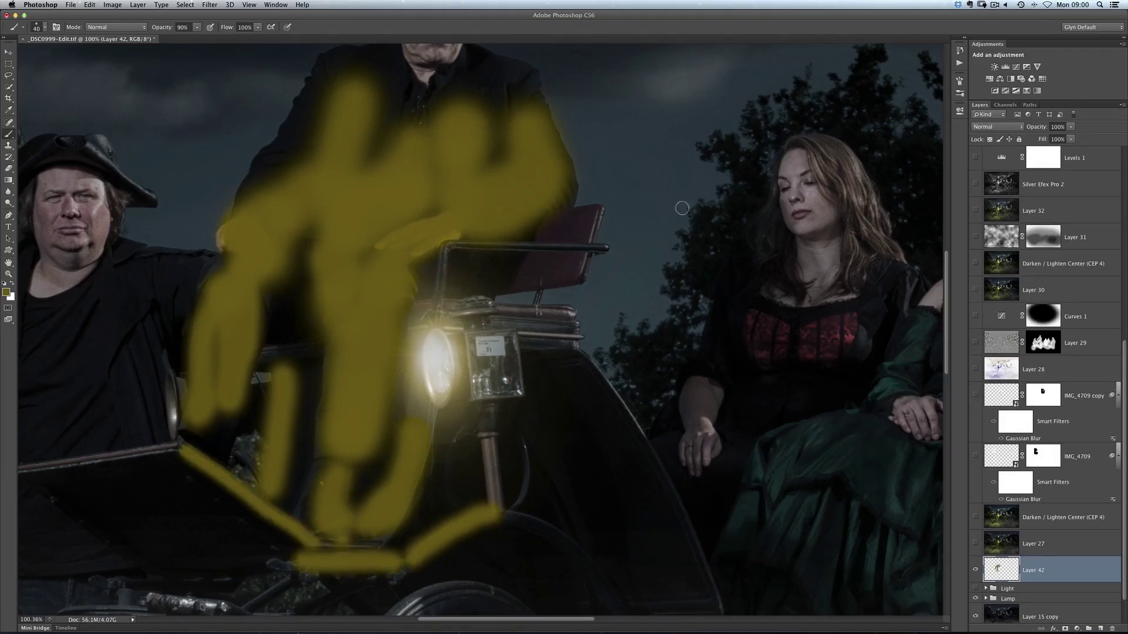
{"action": "left_click", "coordinate": [993, 128]}
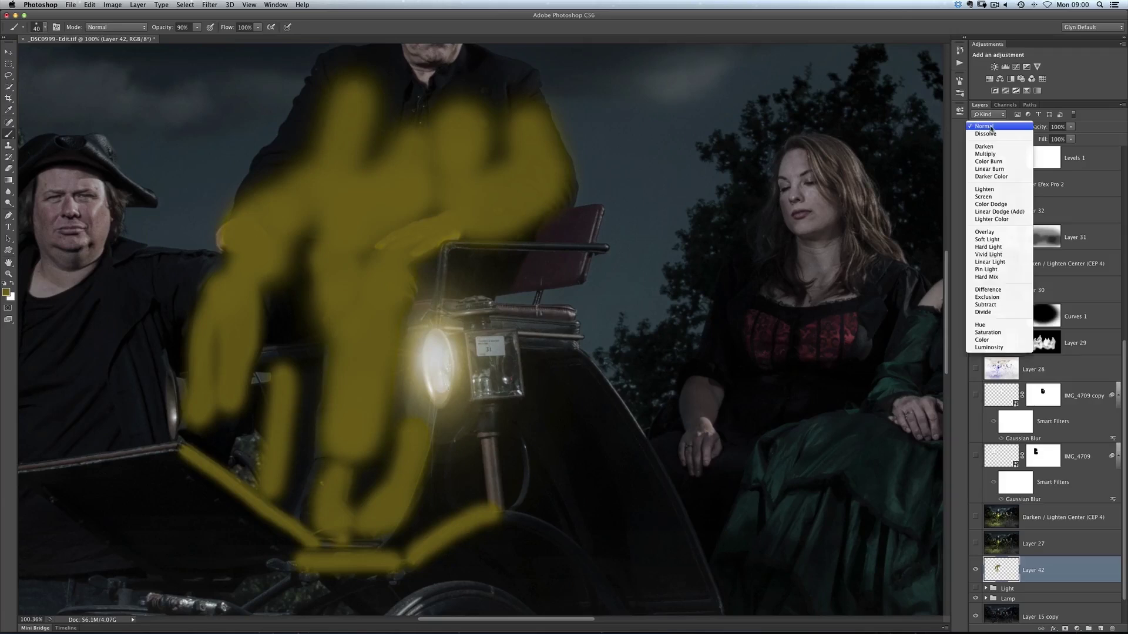
{"action": "left_click", "coordinate": [997, 205]}
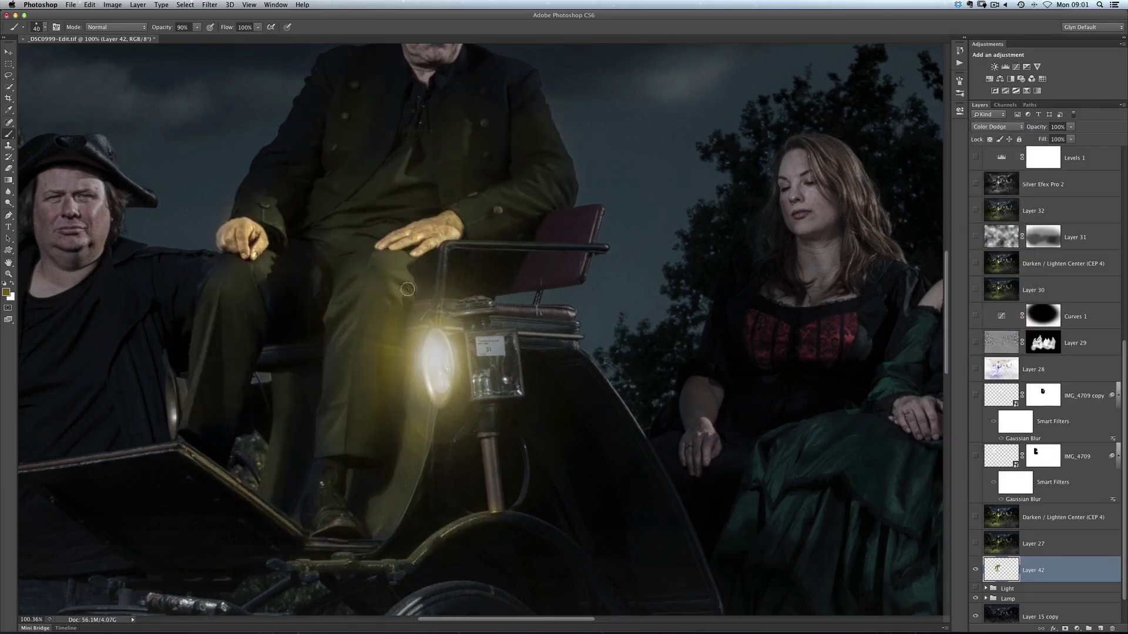
Toggle Layer 42's visibility to compare the glow on the man's hands and legs
{"action": "scroll", "coordinate": [408, 289], "scroll_direction": "up", "scroll_amount": 3}
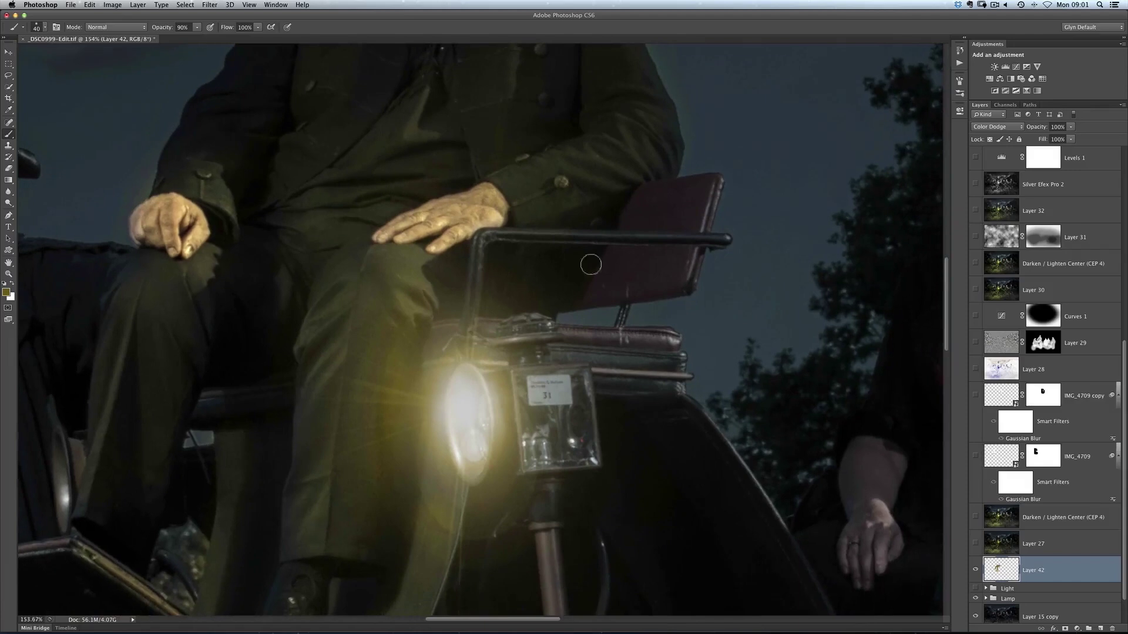
{"action": "left_click", "coordinate": [974, 571]}
{"action": "left_click", "coordinate": [975, 571]}
{"action": "left_click", "coordinate": [974, 571]}
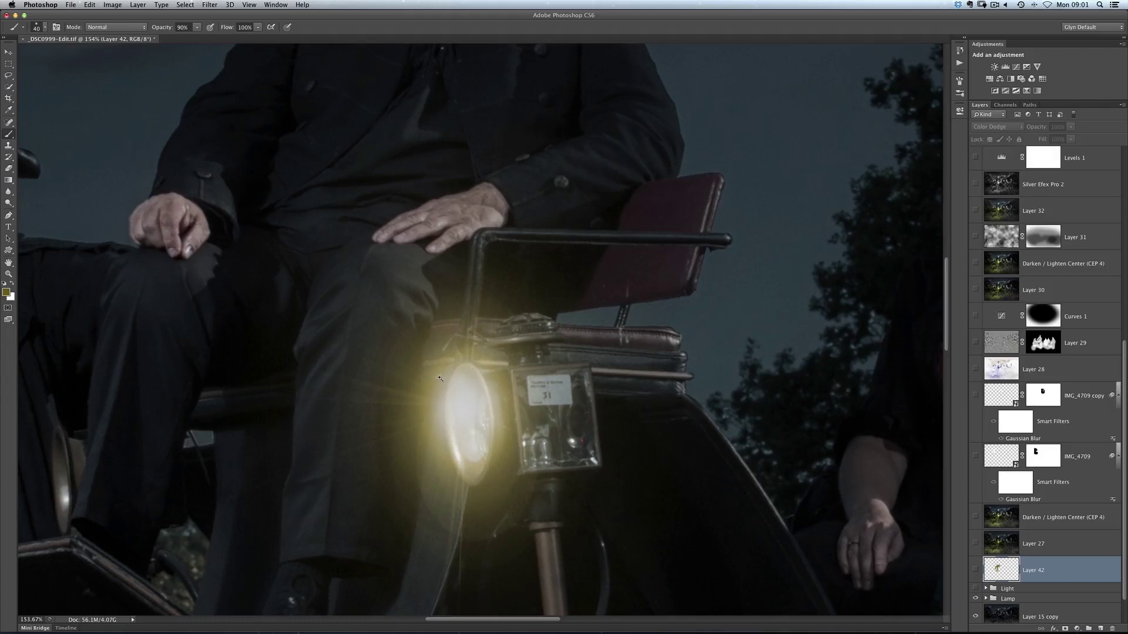
{"action": "scroll", "coordinate": [440, 379], "scroll_direction": "down", "scroll_amount": 4}
{"action": "scroll", "coordinate": [444, 290], "scroll_direction": "up", "scroll_amount": 5}
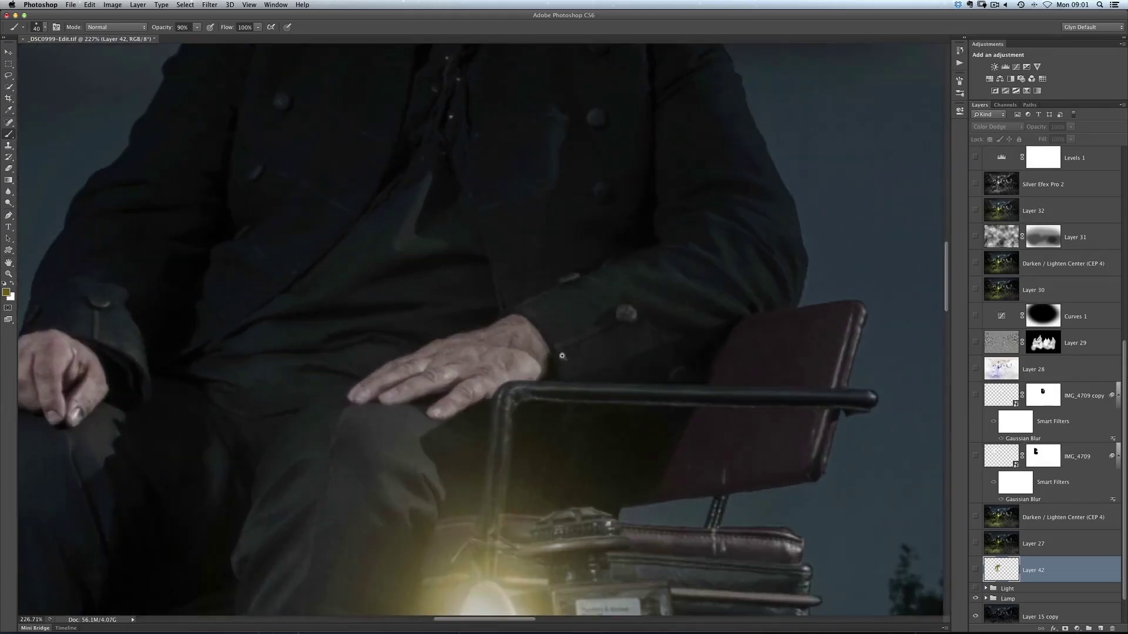
{"action": "left_click", "coordinate": [975, 570]}
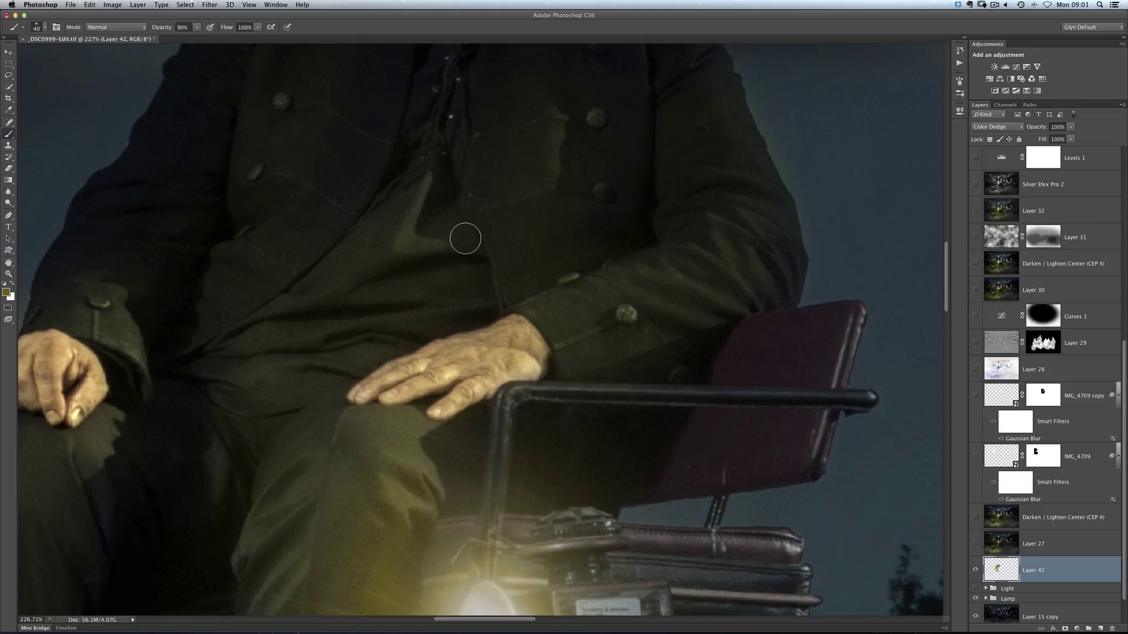
{"action": "scroll", "coordinate": [481, 305], "scroll_direction": "down", "scroll_amount": 3}
{"action": "left_click_drag", "start_coordinate": [502, 208], "coordinate": [495, 253]}
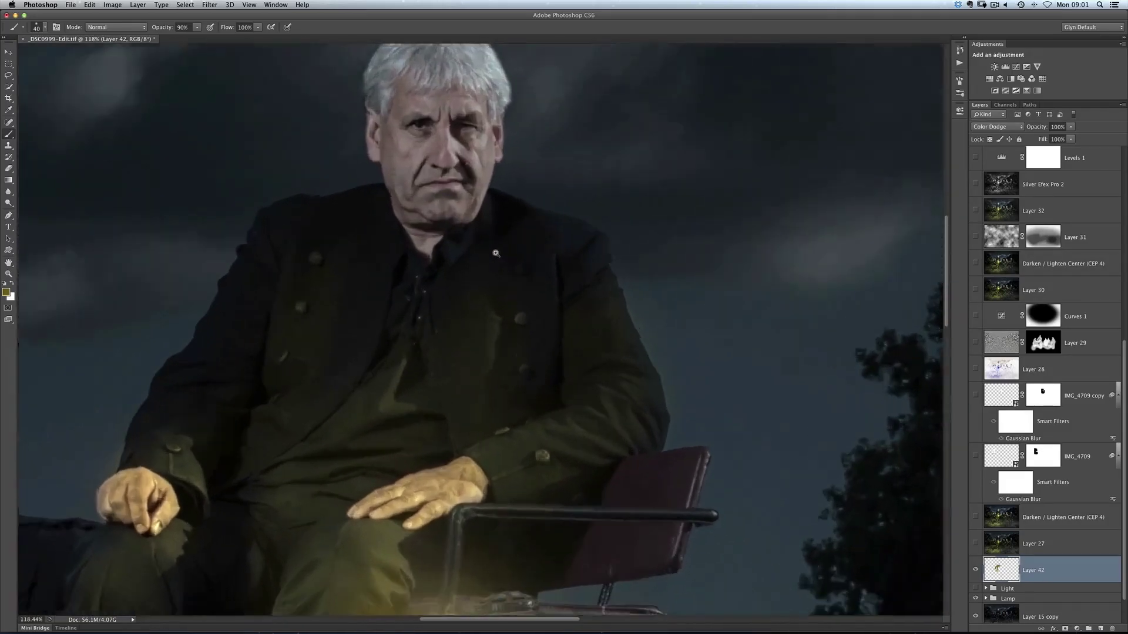
{"action": "scroll", "coordinate": [495, 253], "scroll_direction": "down", "scroll_amount": 3}
{"action": "scroll", "coordinate": [383, 379], "scroll_direction": "up", "scroll_amount": 2}
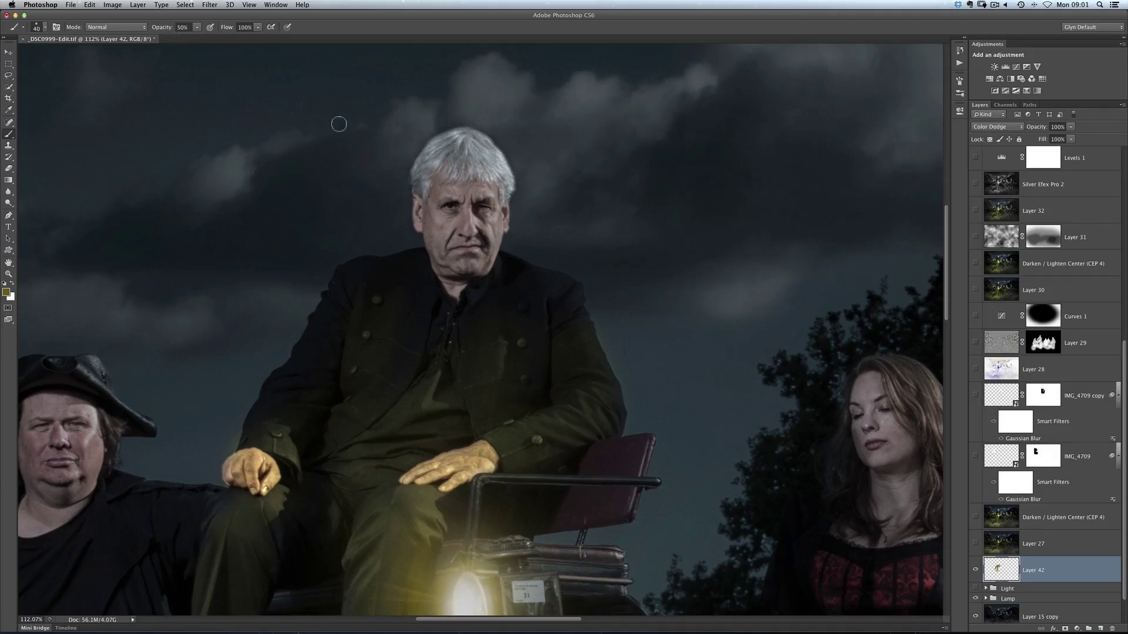
Brighten the seated man's face and silver hair with dodge strokes at brush size 100
{"action": "mouse_move", "coordinate": [472, 203]}
{"action": "left_mouse_down"}
{"action": "mouse_move", "coordinate": [468, 244]}
{"action": "mouse_move", "coordinate": [440, 212]}
{"action": "left_mouse_up"}
{"action": "key", "text": "bracketright"}
{"action": "mouse_move", "coordinate": [498, 238]}
{"action": "left_mouse_down"}
{"action": "mouse_move", "coordinate": [478, 156]}
{"action": "mouse_move", "coordinate": [432, 170]}
{"action": "left_mouse_up"}
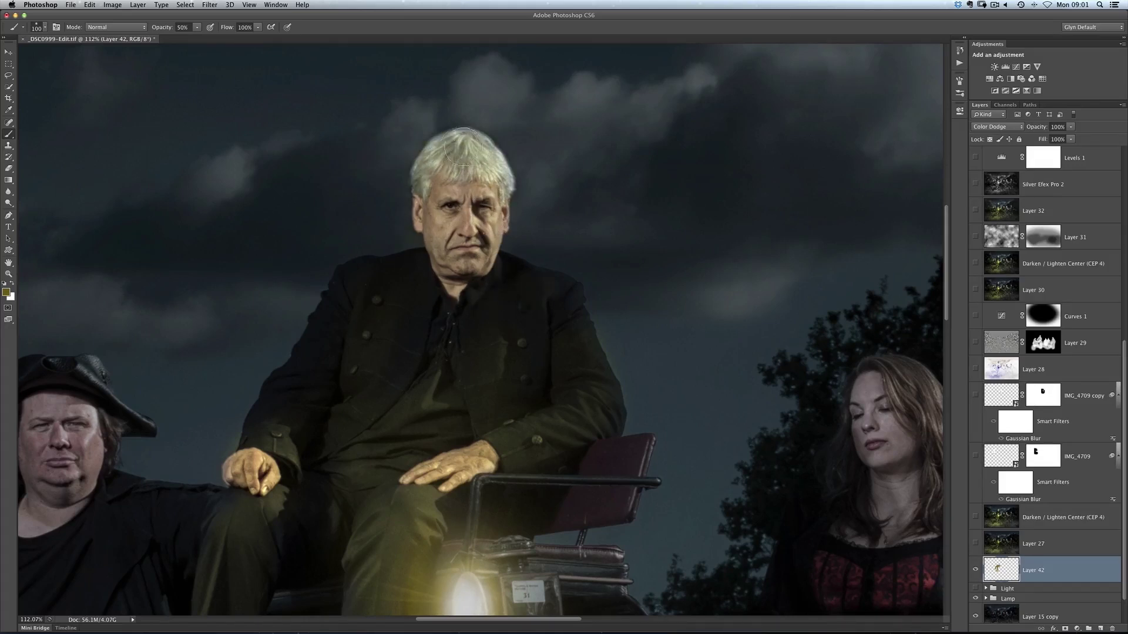
Brighten the hat-wearing man's face and chin at 40% opacity, then fit the photo on screen
{"action": "left_click_drag", "start_coordinate": [305, 407], "coordinate": [581, 254]}
{"action": "key", "text": "4"}
{"action": "mouse_move", "coordinate": [364, 256]}
{"action": "left_mouse_down"}
{"action": "mouse_move", "coordinate": [320, 306]}
{"action": "mouse_move", "coordinate": [317, 364]}
{"action": "left_mouse_up"}
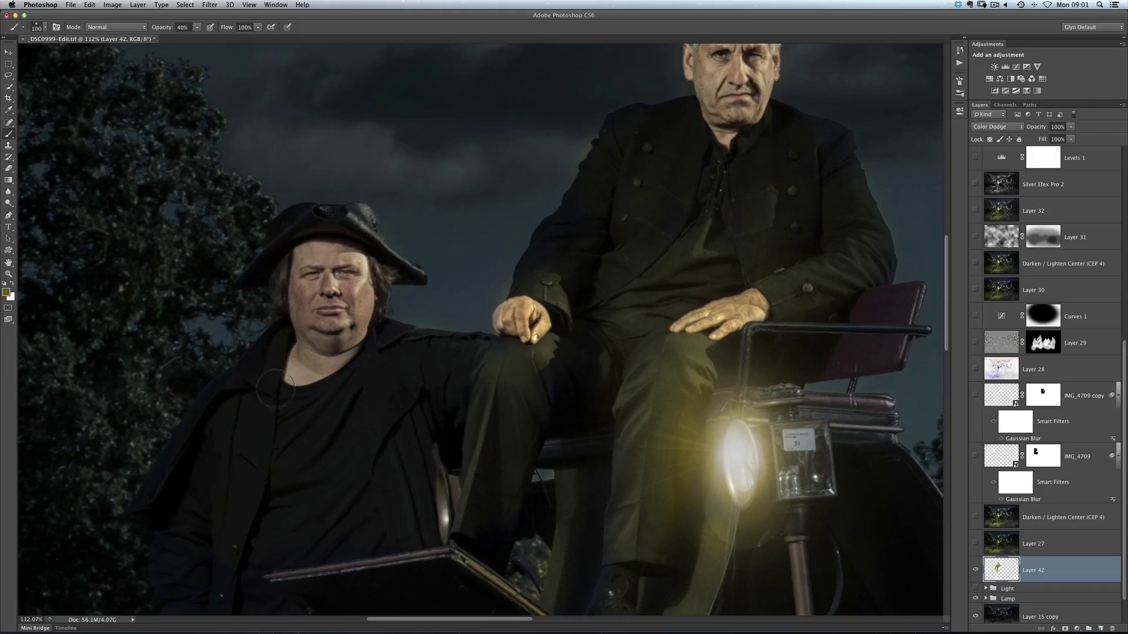
{"action": "key", "text": "super+0"}
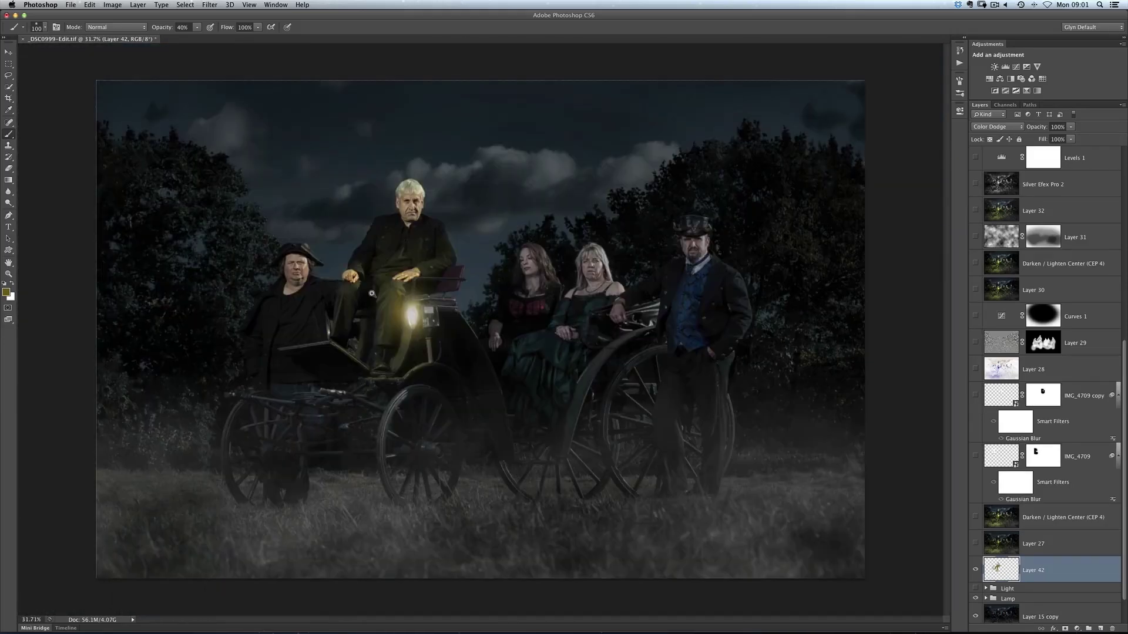
{"action": "scroll", "coordinate": [372, 293], "scroll_direction": "up", "scroll_amount": 2}
{"action": "scroll", "coordinate": [371, 419], "scroll_direction": "down", "scroll_amount": 2}
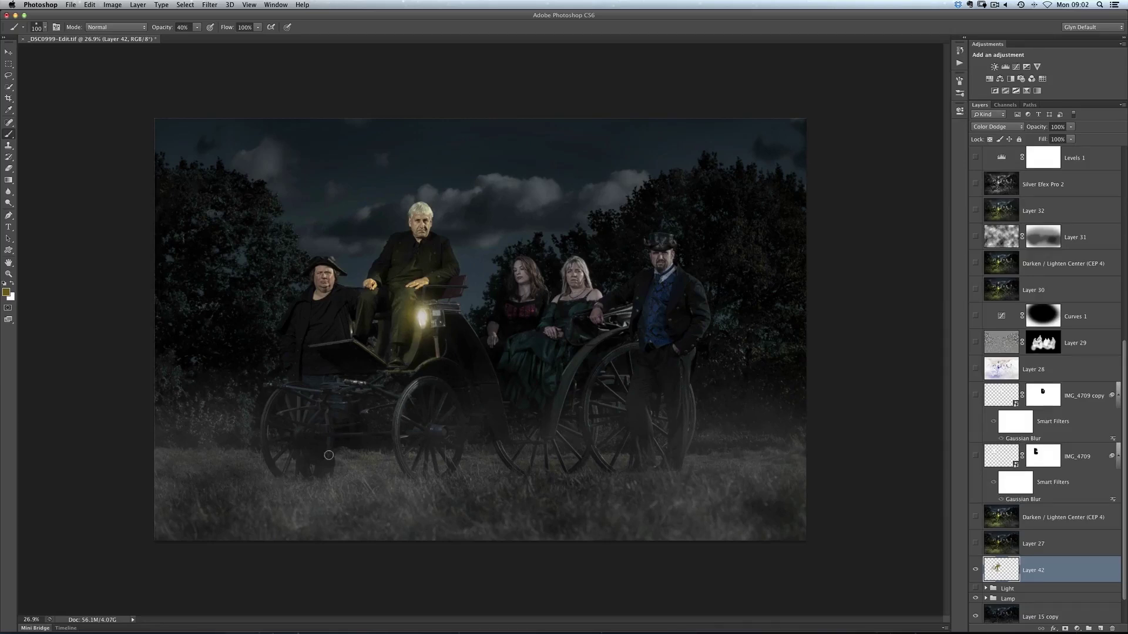
On a new Layer 43, paint yellow across the lower-left grass with an 800 px brush
{"action": "left_click", "coordinate": [1100, 630]}
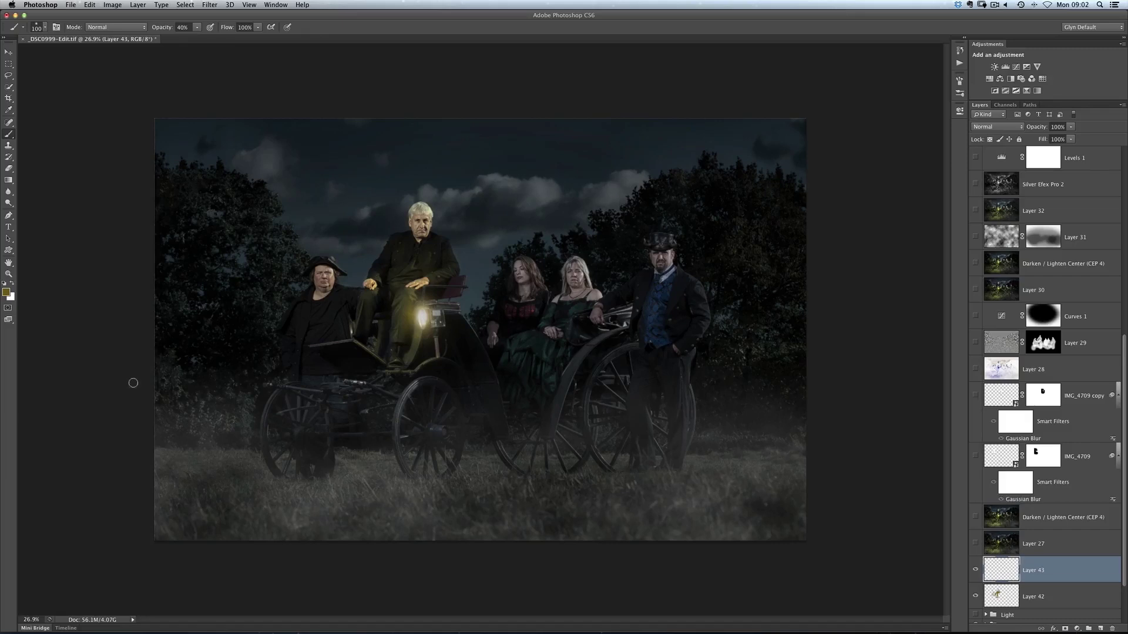
{"action": "key", "text": "bracketright"}
{"action": "key", "text": "bracketright"}
{"action": "key", "text": "bracketright"}
{"action": "key", "text": "bracketright"}
{"action": "key", "text": "bracketright"}
{"action": "key", "text": "bracketright"}
{"action": "key", "text": "bracketright"}
{"action": "right_click", "coordinate": [473, 328]}
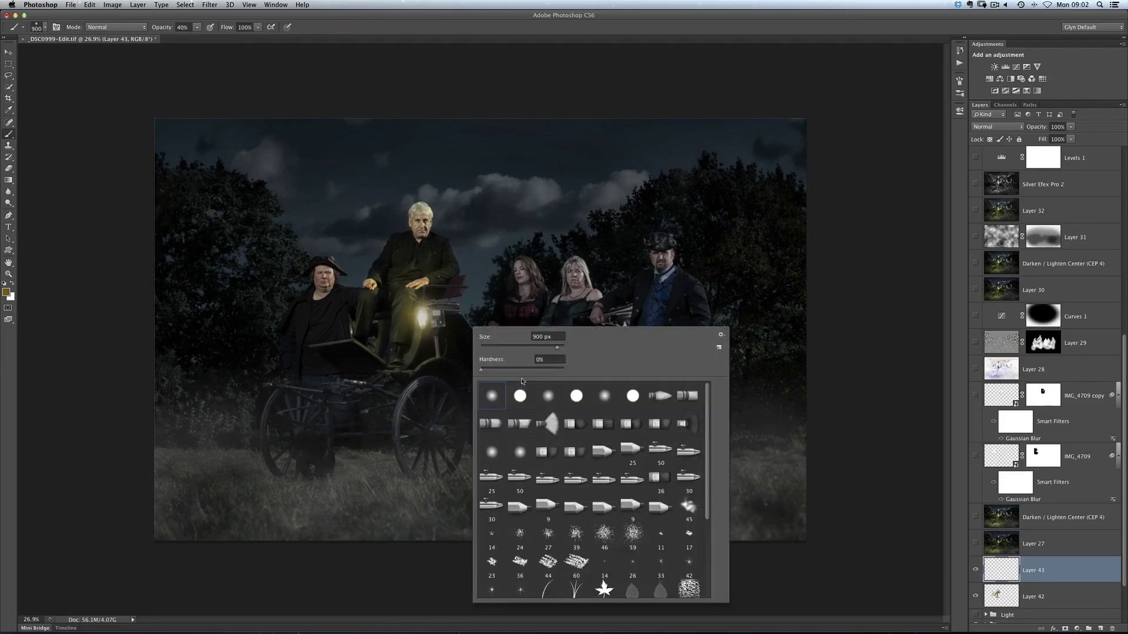
{"action": "left_click", "coordinate": [427, 25]}
{"action": "key", "text": "bracketleft"}
{"action": "key", "text": "bracketleft"}
{"action": "key", "text": "bracketright"}
{"action": "mouse_move", "coordinate": [462, 486]}
{"action": "left_mouse_down"}
{"action": "mouse_move", "coordinate": [441, 496]}
{"action": "mouse_move", "coordinate": [284, 478]}
{"action": "mouse_move", "coordinate": [212, 486]}
{"action": "mouse_move", "coordinate": [251, 520]}
{"action": "mouse_move", "coordinate": [403, 504]}
{"action": "mouse_move", "coordinate": [433, 512]}
{"action": "mouse_move", "coordinate": [210, 494]}
{"action": "mouse_move", "coordinate": [211, 478]}
{"action": "mouse_move", "coordinate": [372, 493]}
{"action": "mouse_move", "coordinate": [331, 461]}
{"action": "mouse_move", "coordinate": [354, 504]}
{"action": "mouse_move", "coordinate": [443, 485]}
{"action": "mouse_move", "coordinate": [259, 498]}
{"action": "mouse_move", "coordinate": [217, 484]}
{"action": "mouse_move", "coordinate": [199, 489]}
{"action": "mouse_move", "coordinate": [189, 524]}
{"action": "mouse_move", "coordinate": [280, 427]}
{"action": "left_mouse_up"}
{"action": "key", "text": "0"}
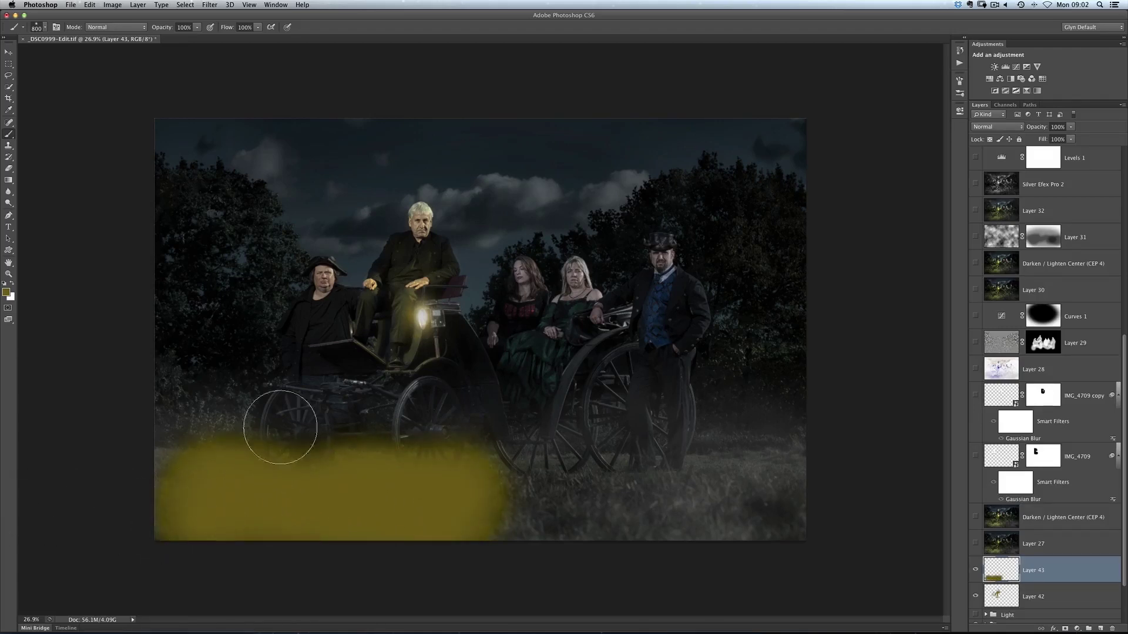
Set Layer 43 to Color Dodge at 100% opacity and duplicate it with Cmd+J
{"action": "left_click", "coordinate": [995, 129]}
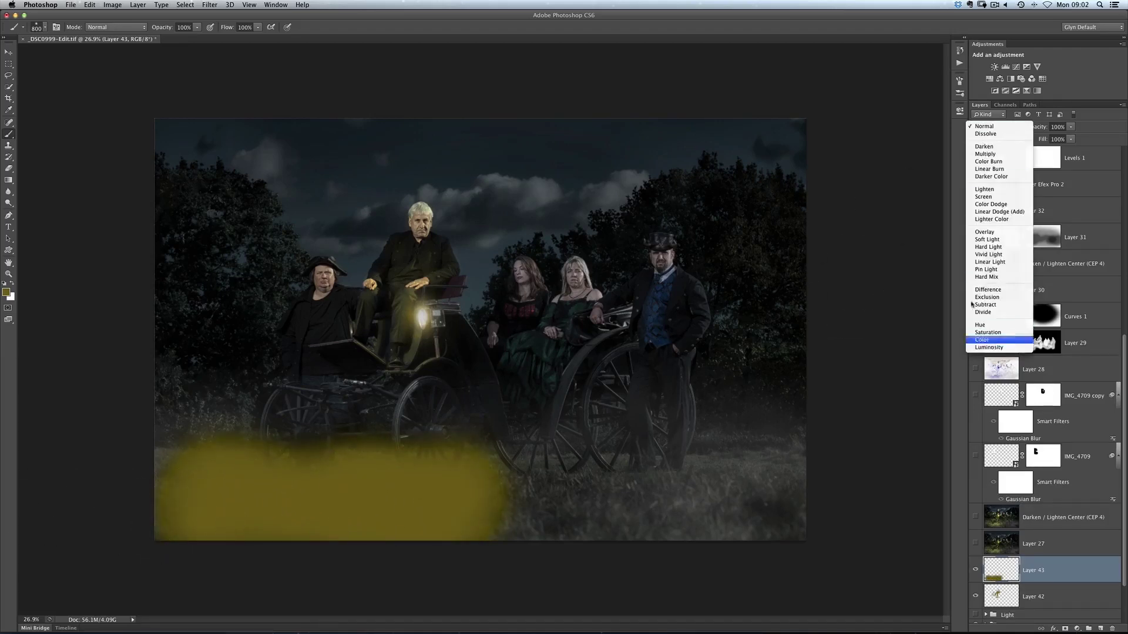
{"action": "left_click", "coordinate": [987, 204]}
{"action": "left_click_drag", "start_coordinate": [1043, 131], "coordinate": [1005, 127]}
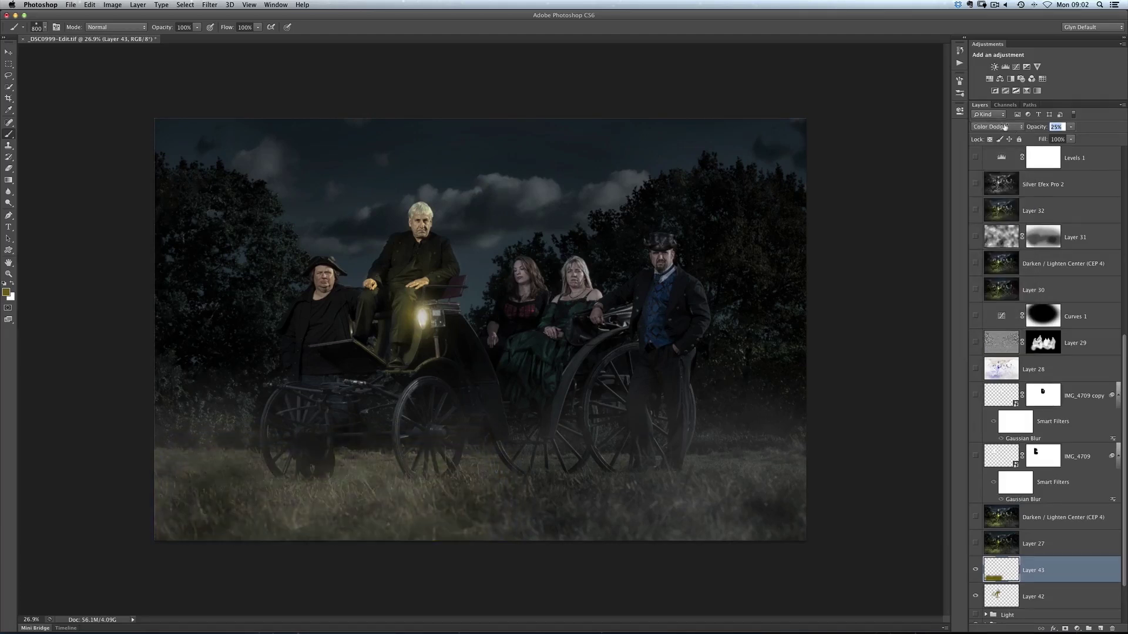
{"action": "key", "text": "Return"}
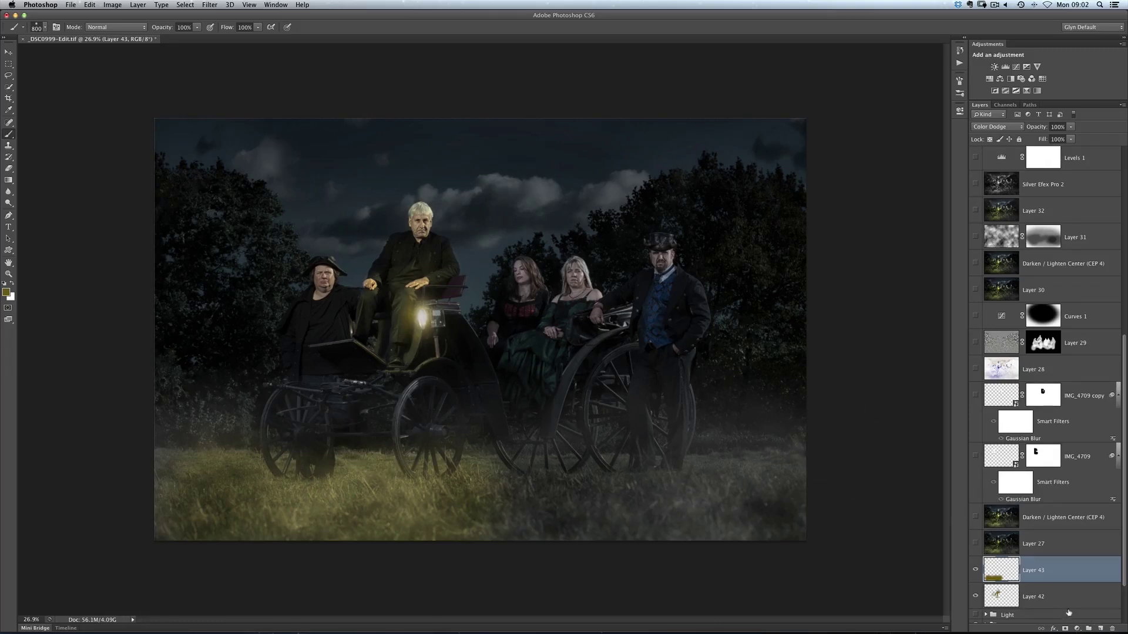
{"action": "key", "text": "super+j"}
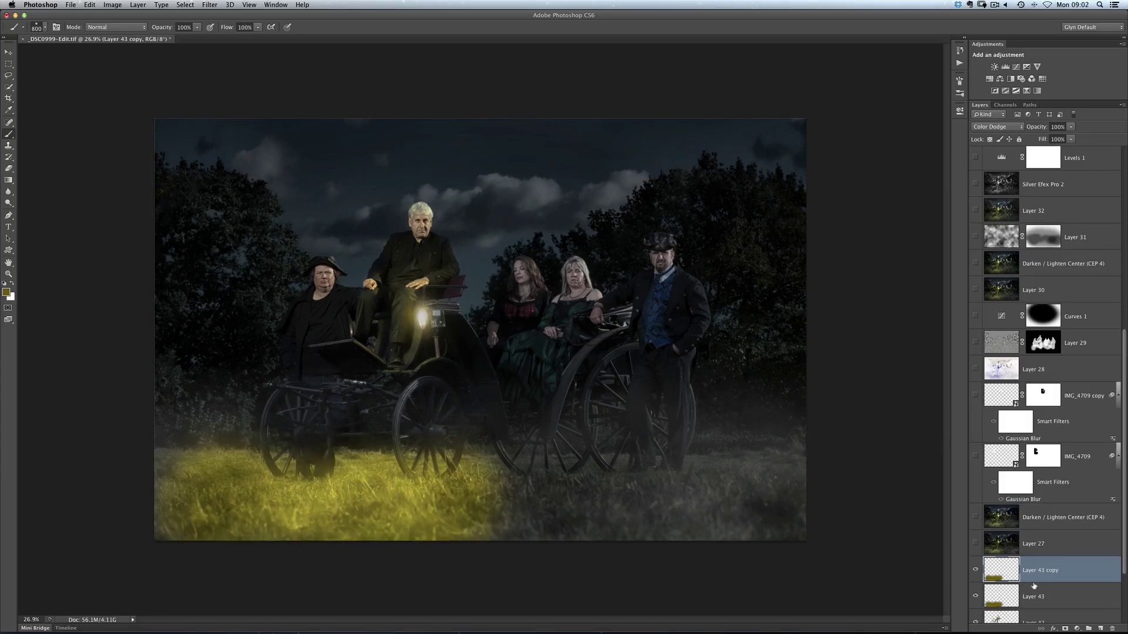
Group Layer 43 and its copy into a new group named 'light on floor'
{"action": "left_click", "coordinate": [1062, 597], "text": "shift"}
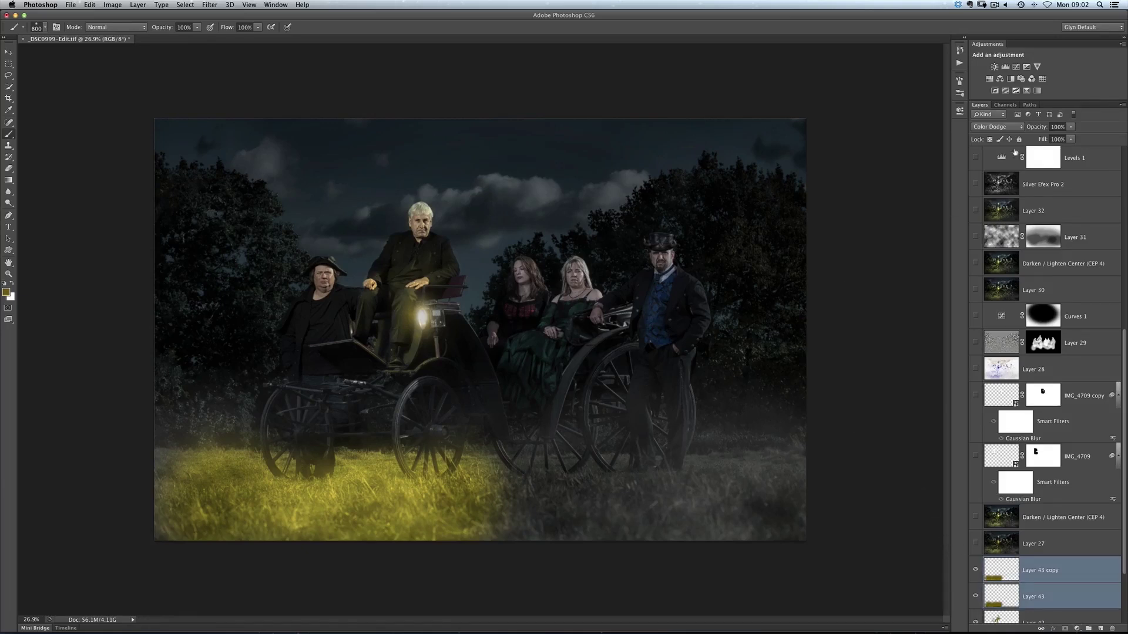
{"action": "left_click", "coordinate": [1123, 106]}
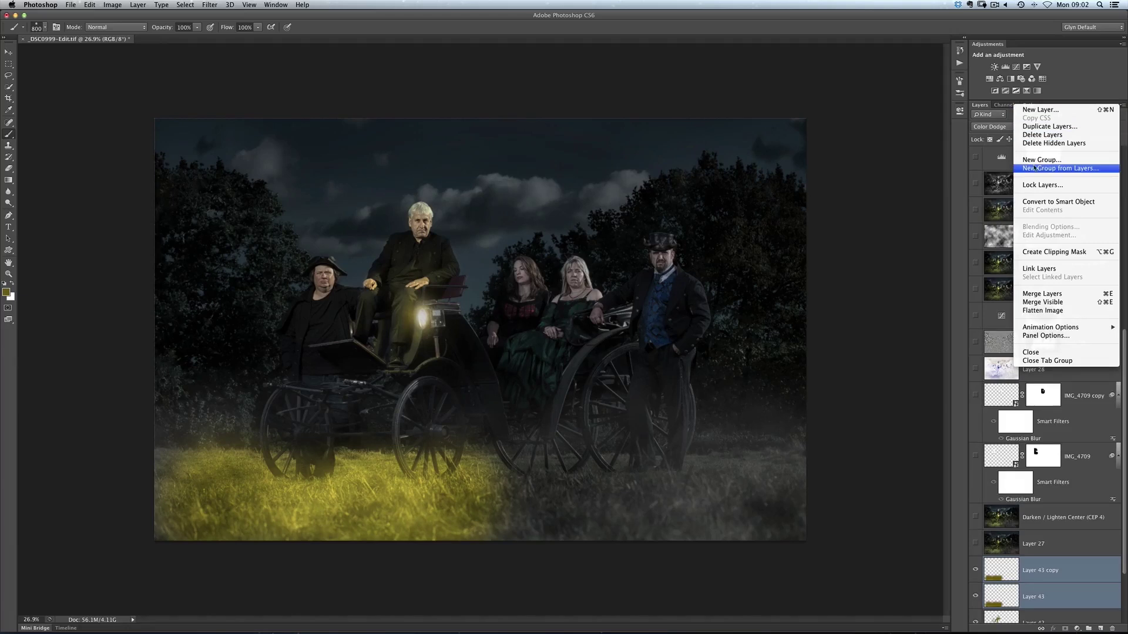
{"action": "left_click", "coordinate": [1073, 169]}
{"action": "type", "text": "ligh"}
{"action": "type", "text": "t source"}
{"action": "key", "text": "BackSpace"}
{"action": "key", "text": "BackSpace"}
{"action": "key", "text": "BackSpace"}
{"action": "key", "text": "BackSpace"}
{"action": "key", "text": "BackSpace"}
{"action": "key", "text": "BackSpace"}
{"action": "type", "text": "on flo"}
{"action": "key", "text": "Return"}
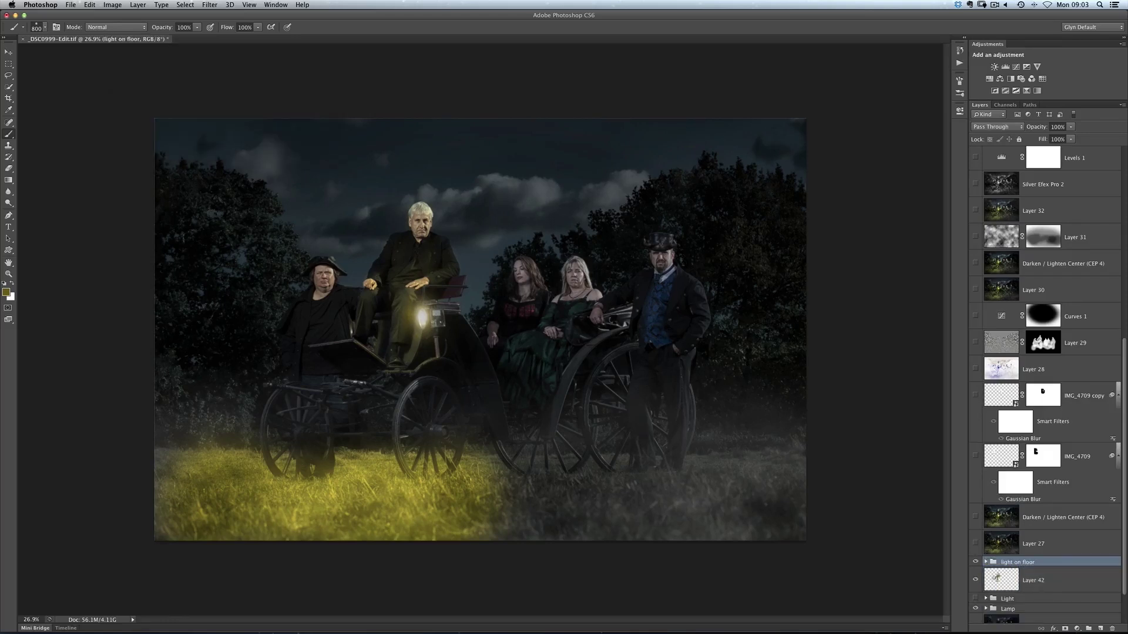
Add a layer mask to the group and paint out the glow along the grass's bottom edge
{"action": "left_click", "coordinate": [1065, 630]}
{"action": "key", "text": "bracketright"}
{"action": "key", "text": "bracketright"}
{"action": "mouse_move", "coordinate": [544, 536]}
{"action": "left_mouse_down"}
{"action": "mouse_move", "coordinate": [343, 596]}
{"action": "mouse_move", "coordinate": [332, 558]}
{"action": "mouse_move", "coordinate": [228, 575]}
{"action": "mouse_move", "coordinate": [131, 548]}
{"action": "mouse_move", "coordinate": [147, 486]}
{"action": "left_mouse_up"}
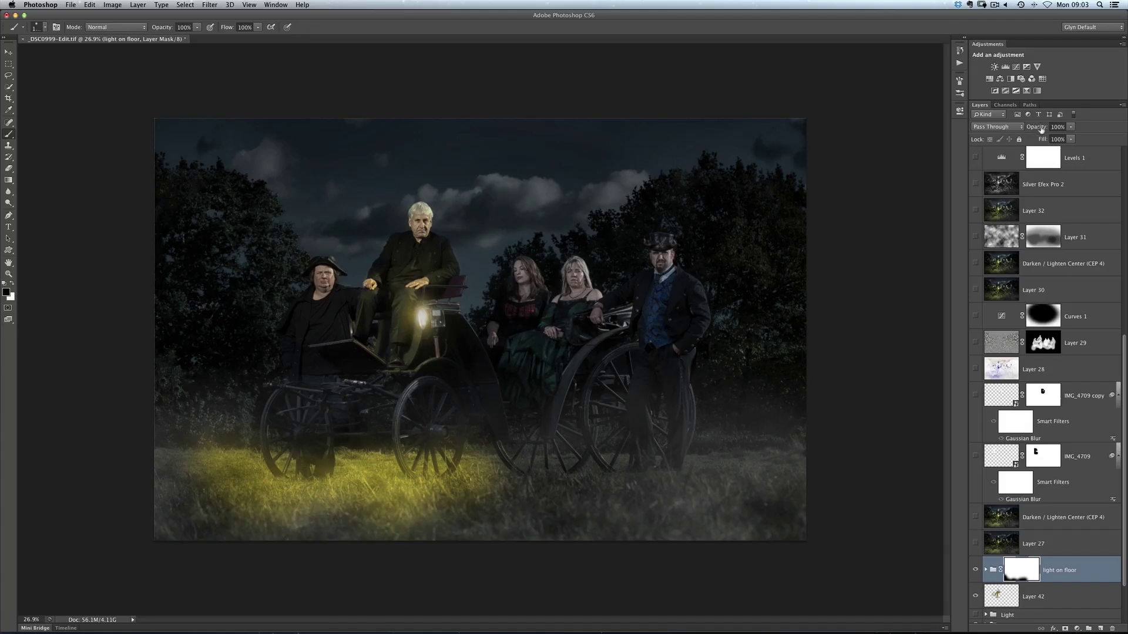
Lower the 'light on floor' group's opacity to 38% to soften the grass glow
{"action": "left_click_drag", "start_coordinate": [1034, 128], "coordinate": [1013, 125]}
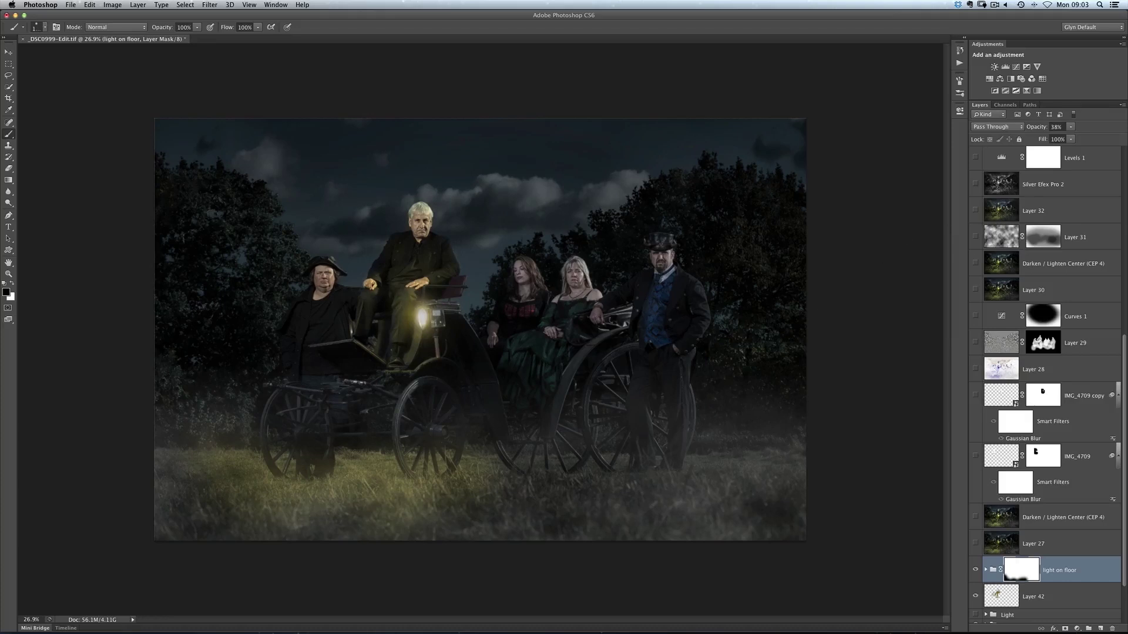
{"action": "scroll", "coordinate": [411, 303], "scroll_direction": "up", "scroll_amount": 3}
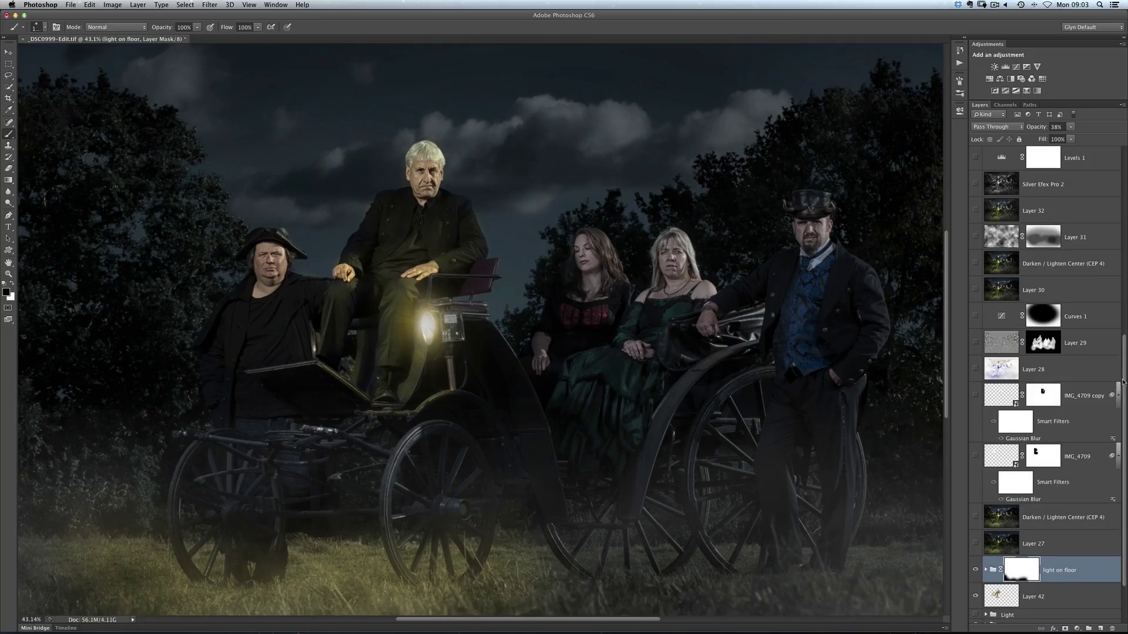
Turn Layer 40's visibility back on to restore the greenish-gold toning and vignette
{"action": "scroll", "coordinate": [1117, 380], "scroll_direction": "up", "scroll_amount": 10}
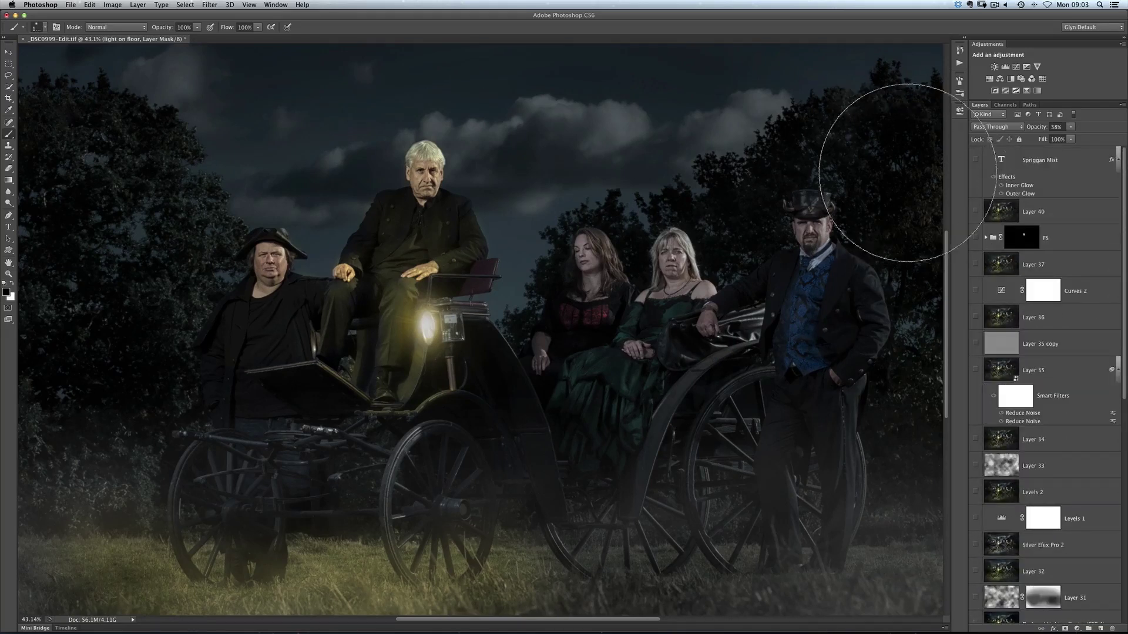
{"action": "left_click", "coordinate": [976, 211]}
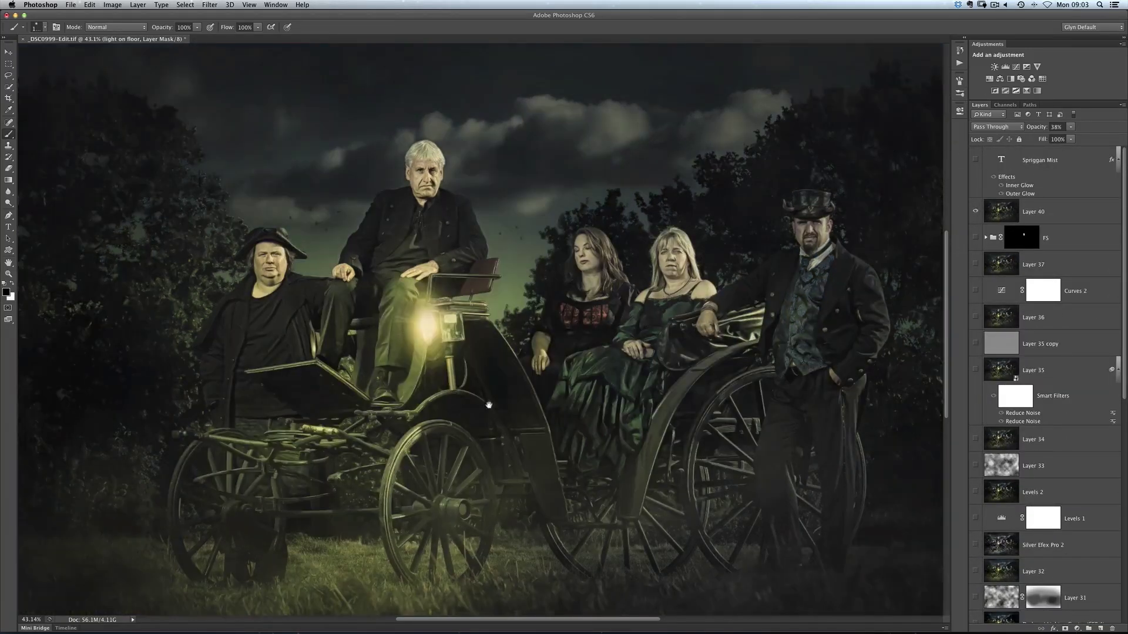
{"action": "scroll", "coordinate": [731, 232], "scroll_direction": "down", "scroll_amount": 3}
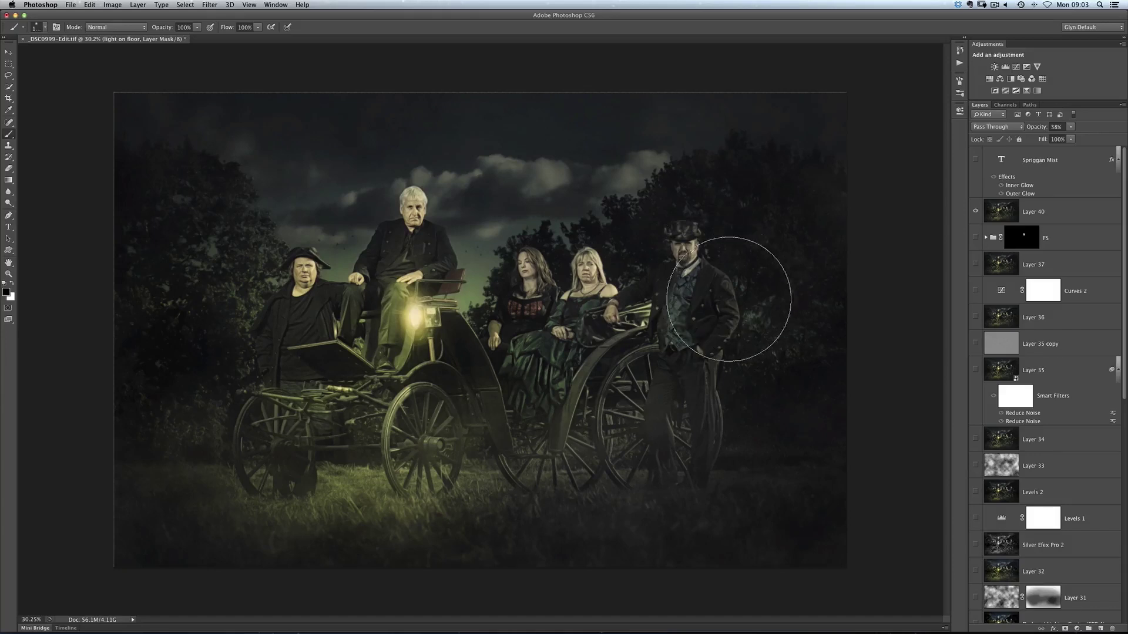